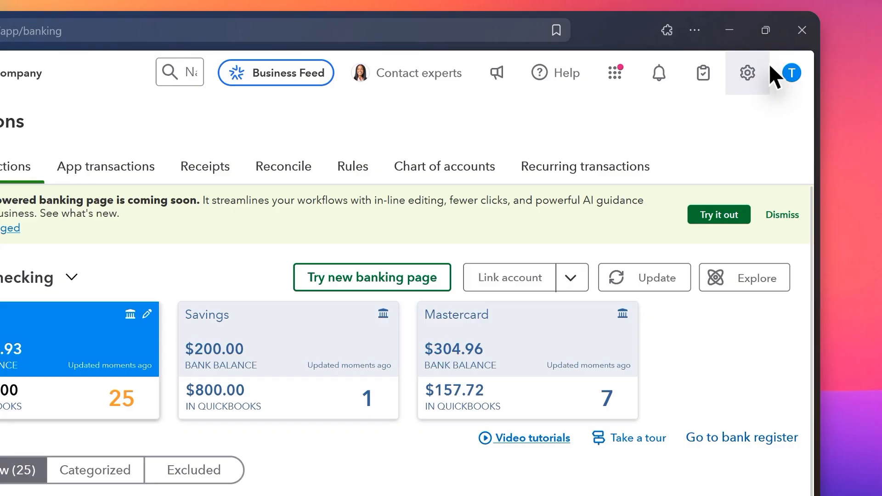
- Open the company's chart of accounts and look through the listed account names and types
{"action": "left_click", "coordinate": [769, 67]}
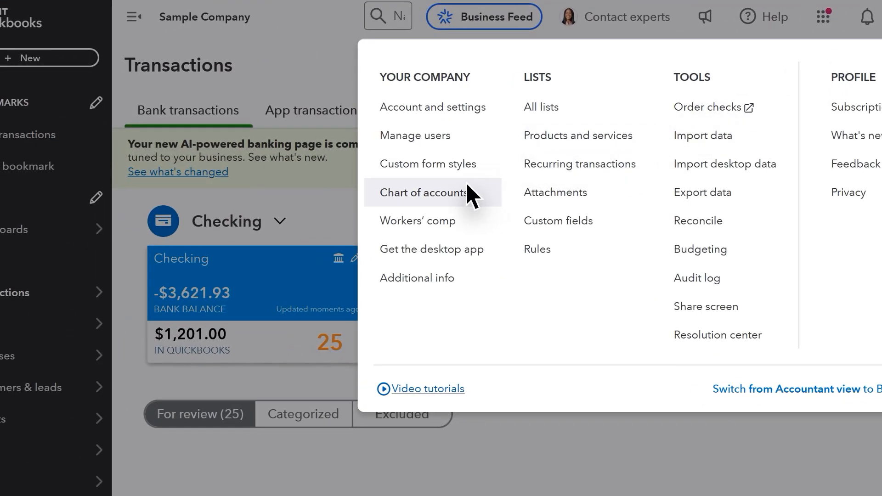
{"action": "left_click", "coordinate": [468, 192]}
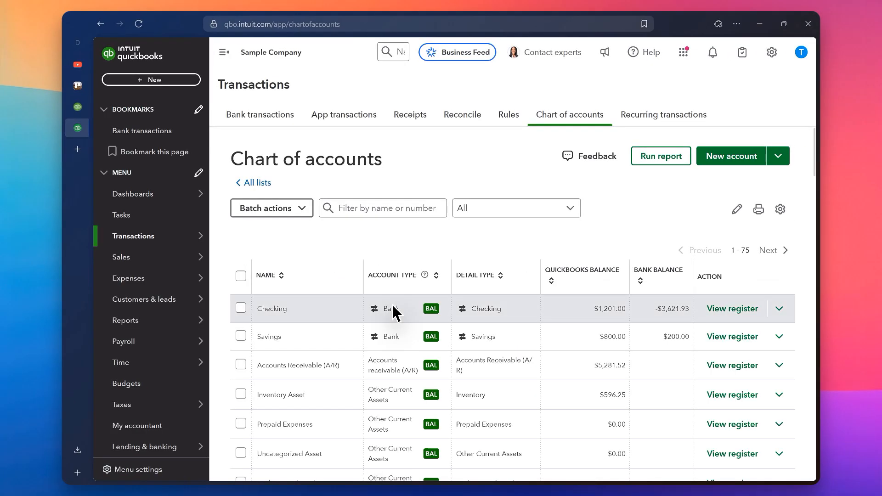
{"action": "scroll", "coordinate": [409, 268], "scroll_direction": "down", "scroll_amount": 2}
{"action": "scroll", "coordinate": [412, 270], "scroll_direction": "down", "scroll_amount": 5}
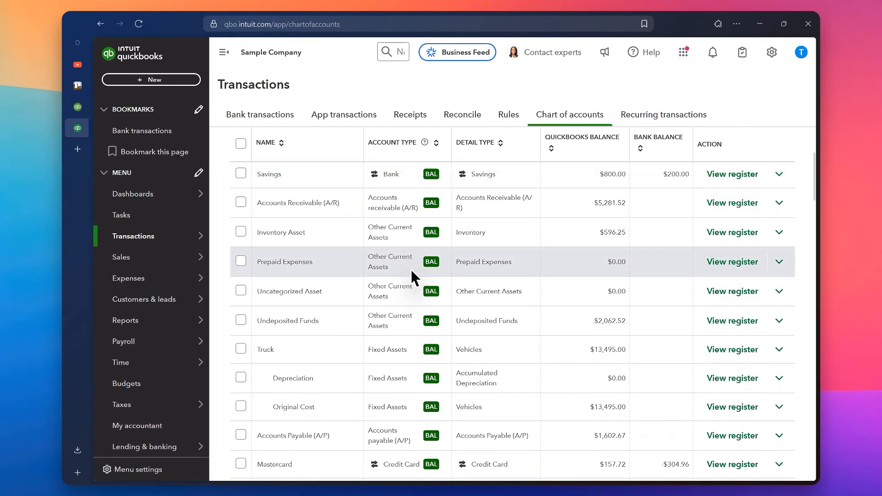
{"action": "scroll", "coordinate": [412, 272], "scroll_direction": "down", "scroll_amount": 11}
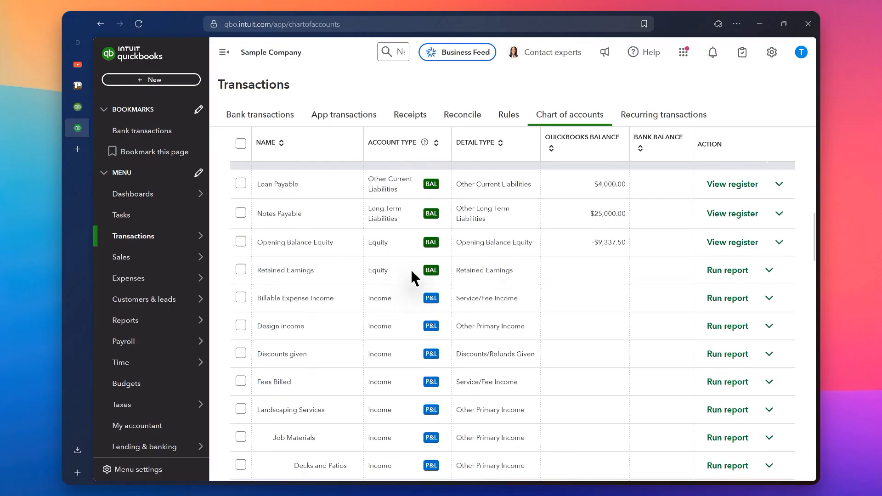
{"action": "scroll", "coordinate": [411, 269], "scroll_direction": "down", "scroll_amount": 2}
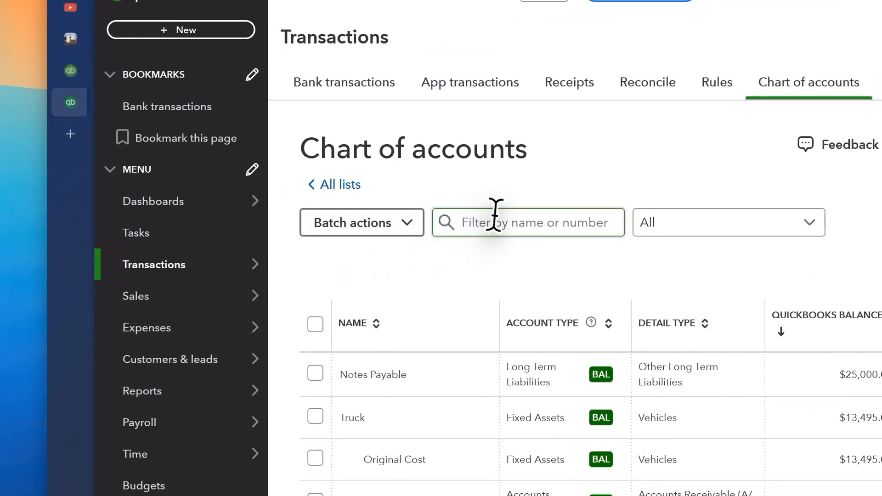
- Filter the chart of accounts by the name "cost of goods"
{"action": "left_click", "coordinate": [133, 299]}
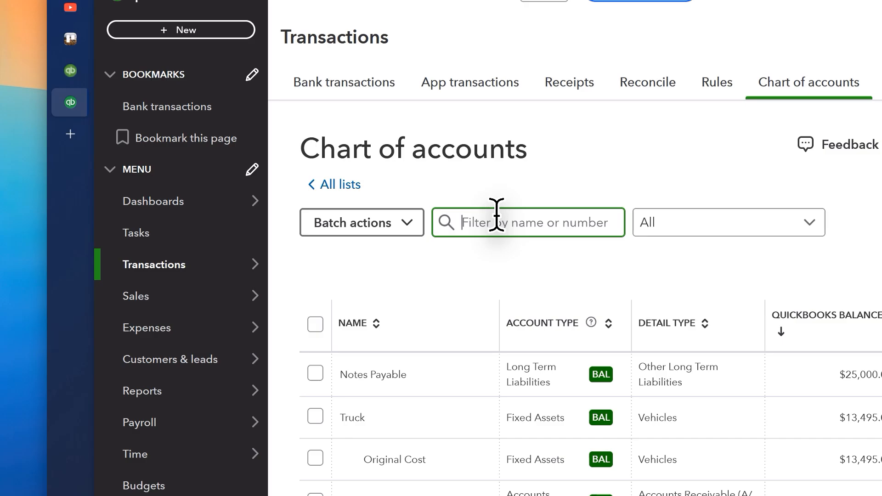
{"action": "type", "text": "cost"}
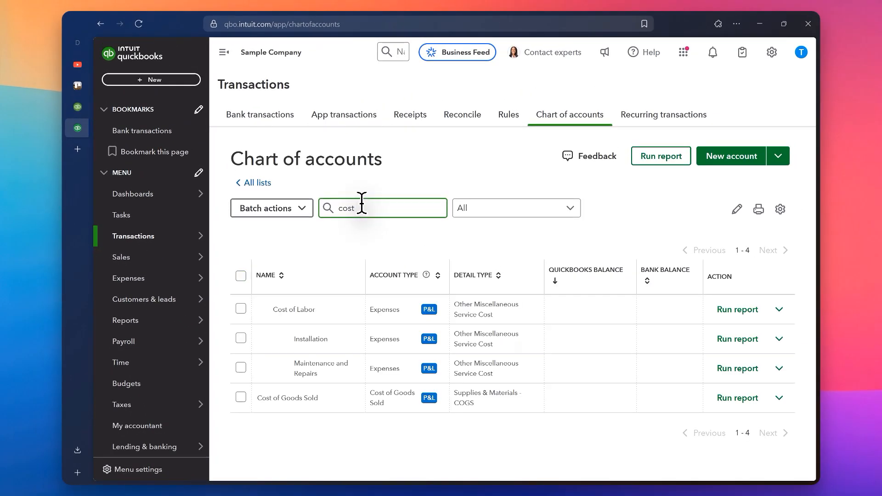
{"action": "type", "text": " of "}
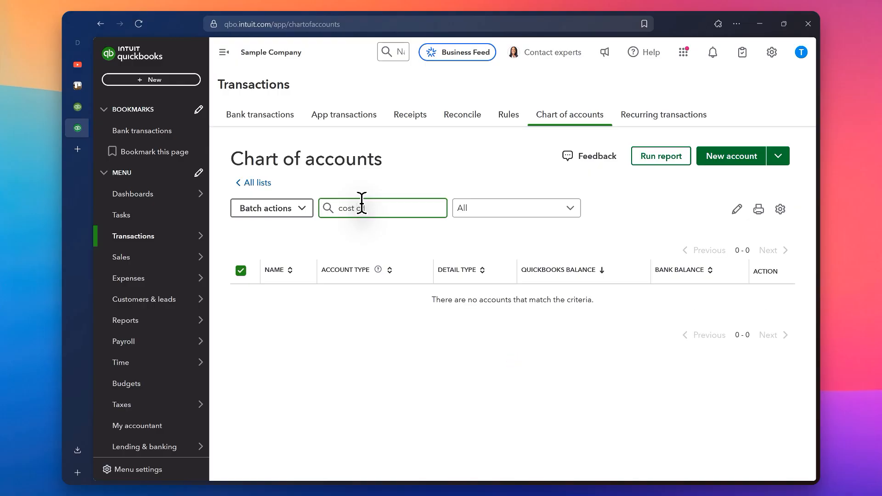
{"action": "type", "text": "goods"}
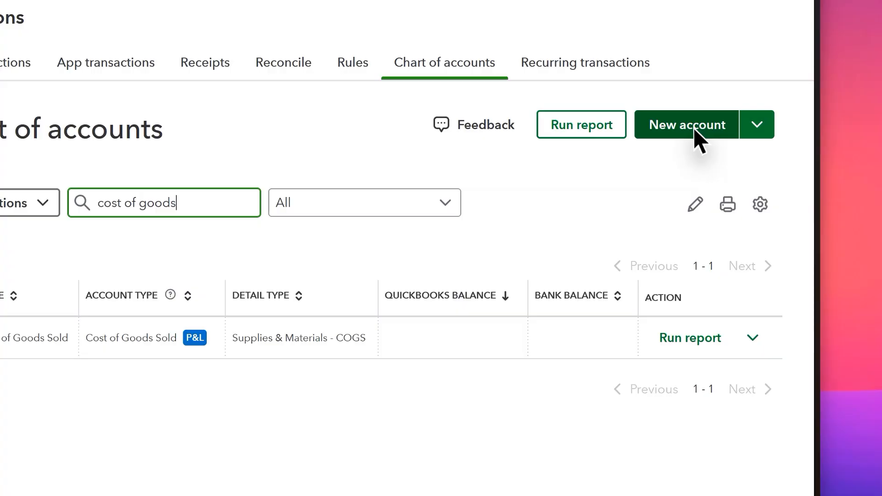
- Start a new account in the chart of accounts and name it Cost of Goods Sold
{"action": "left_click", "coordinate": [736, 160]}
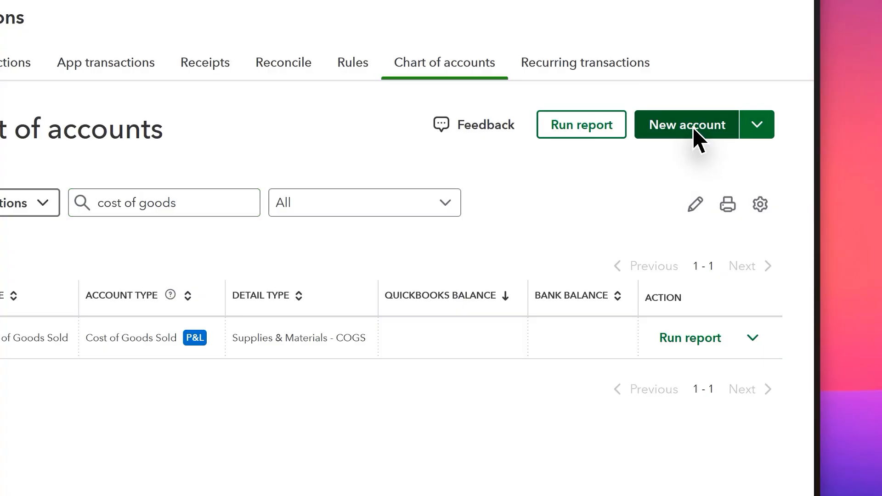
{"action": "left_click", "coordinate": [694, 130]}
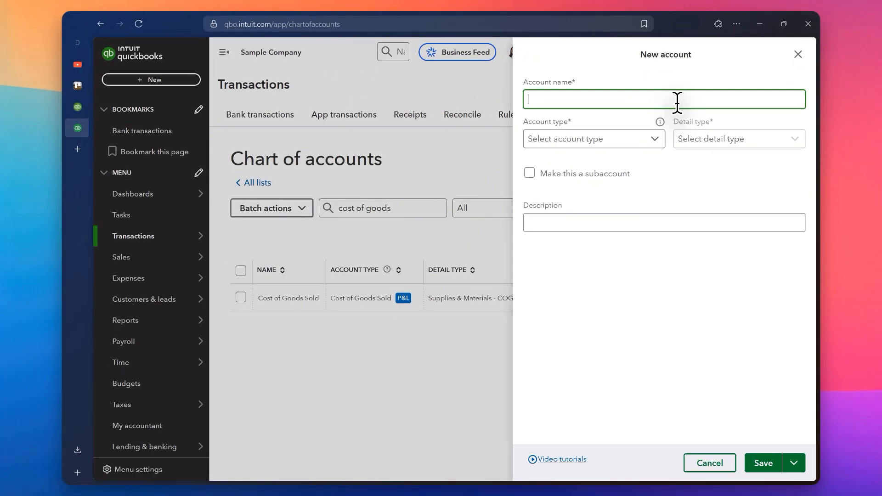
{"action": "type", "text": "Cost of Goods Sold"}
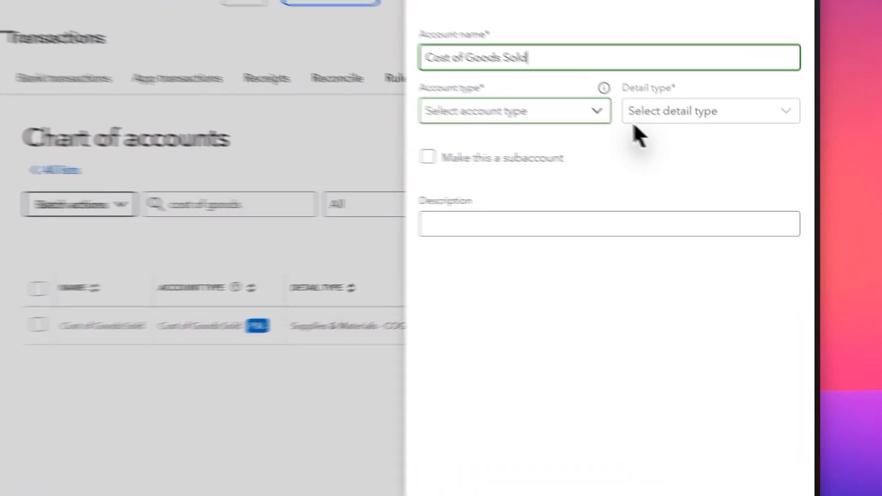
- Set the new account's type to Cost of Goods Sold and its detail type to Supplies & Materials - COGS
{"action": "left_click", "coordinate": [641, 141]}
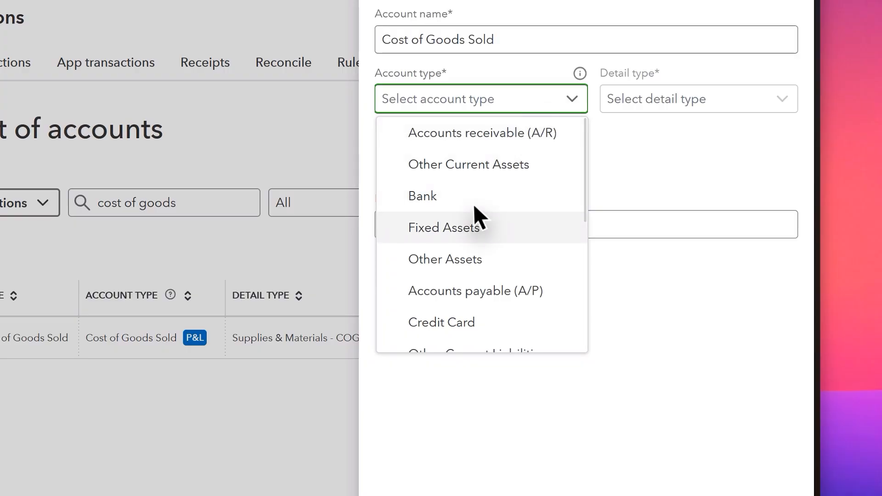
{"action": "scroll", "coordinate": [476, 213], "scroll_direction": "down", "scroll_amount": 3}
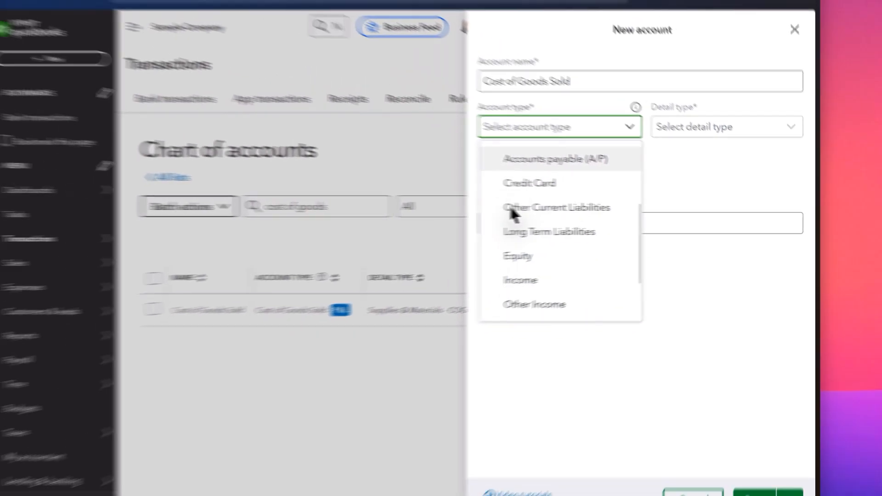
{"action": "scroll", "coordinate": [510, 214], "scroll_direction": "down", "scroll_amount": 2}
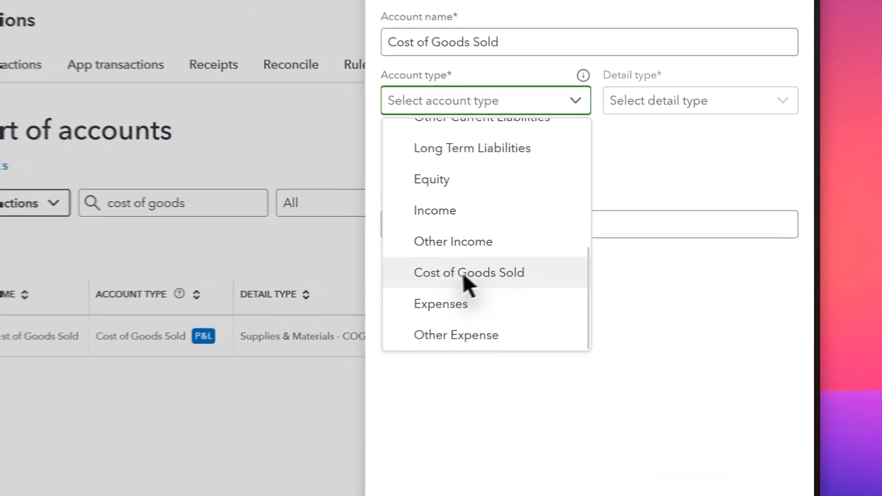
{"action": "left_click", "coordinate": [447, 284]}
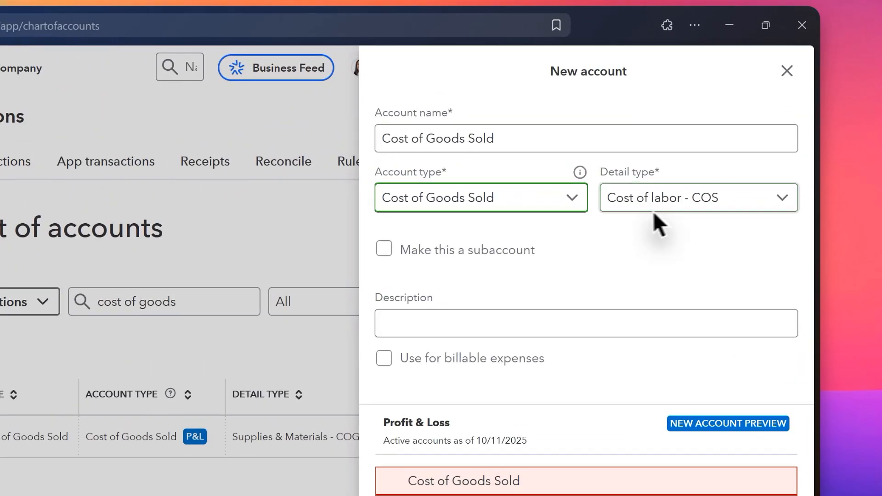
{"action": "left_click", "coordinate": [709, 164]}
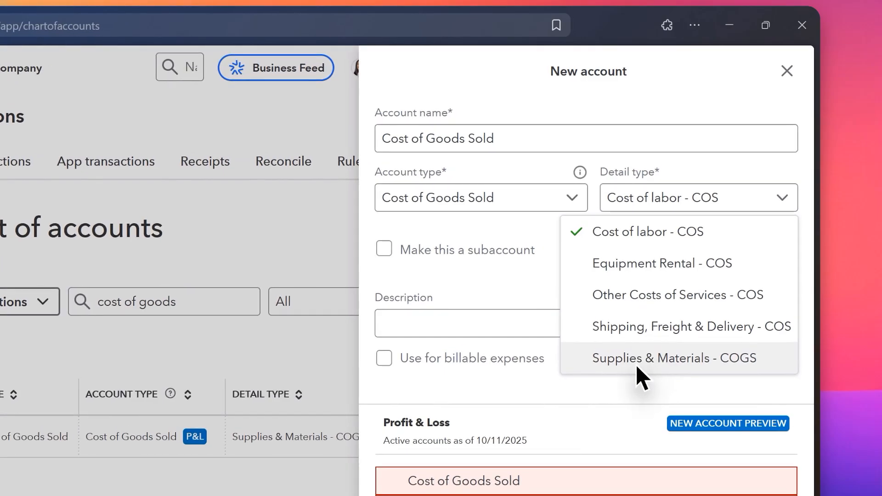
{"action": "left_click", "coordinate": [697, 251]}
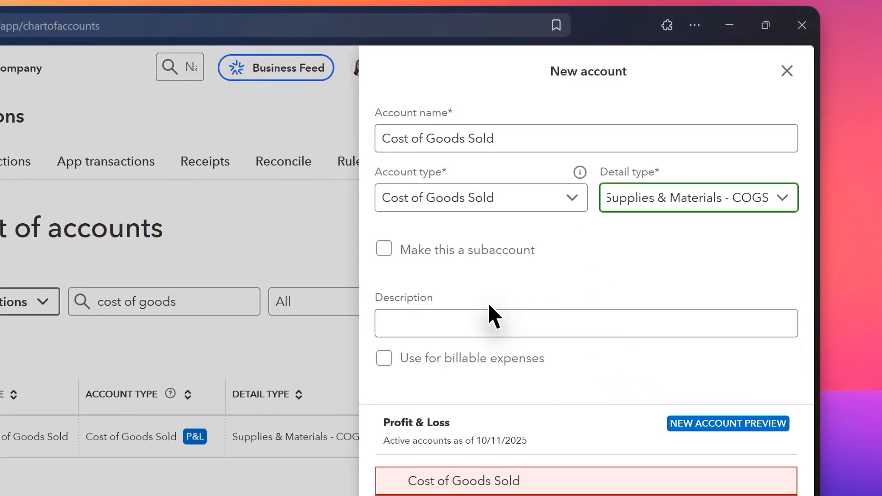
- Leave the new account's description blank and close the form without saving the account
{"action": "left_click", "coordinate": [416, 325]}
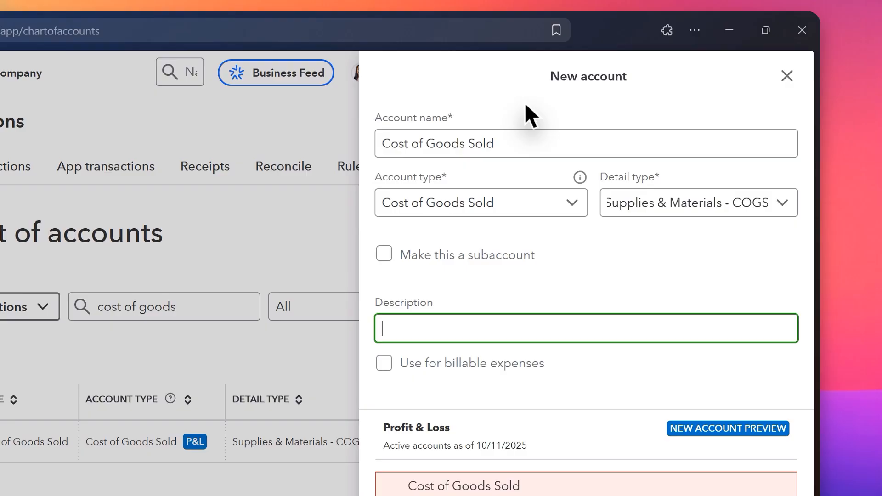
{"action": "left_click", "coordinate": [623, 72]}
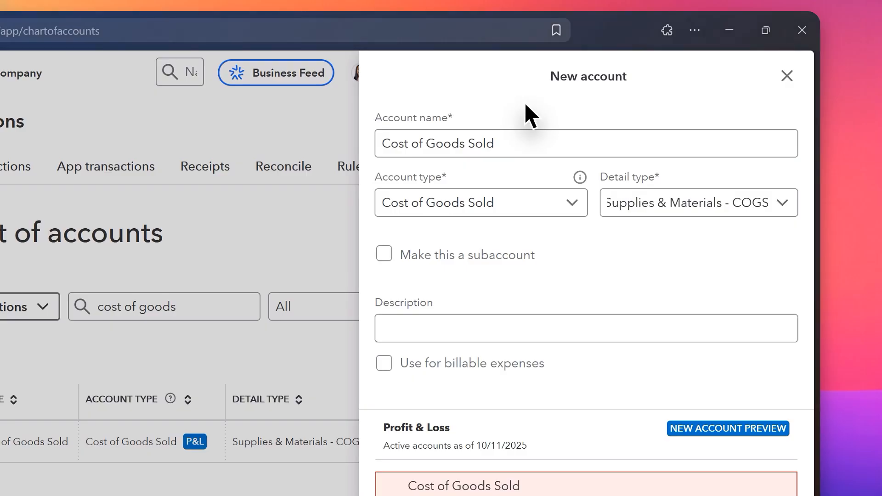
{"action": "left_click", "coordinate": [485, 147]}
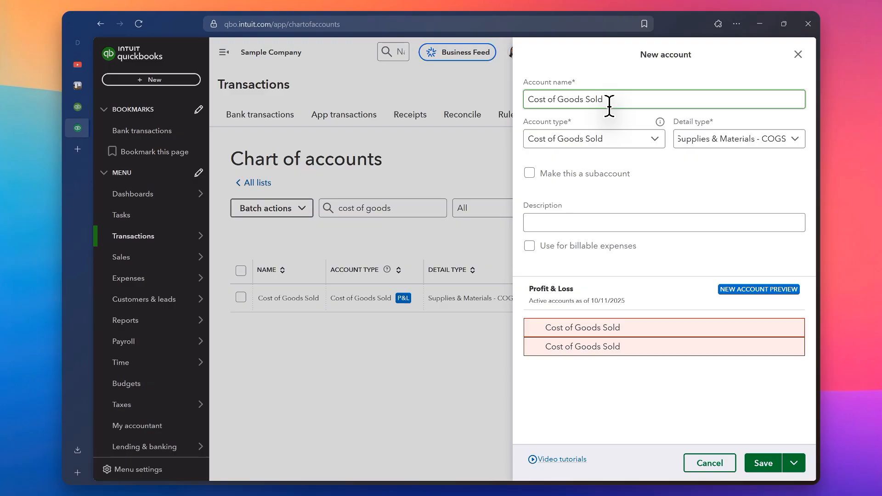
{"action": "left_click", "coordinate": [761, 55]}
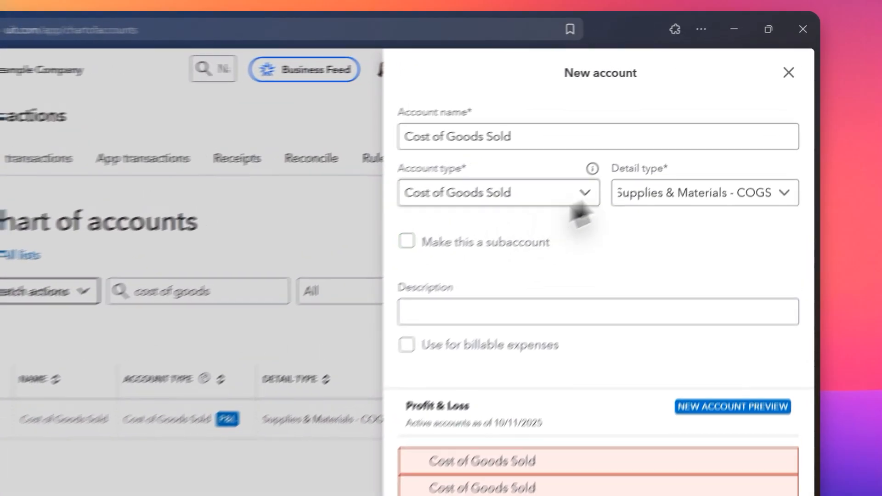
{"action": "left_click", "coordinate": [787, 76]}
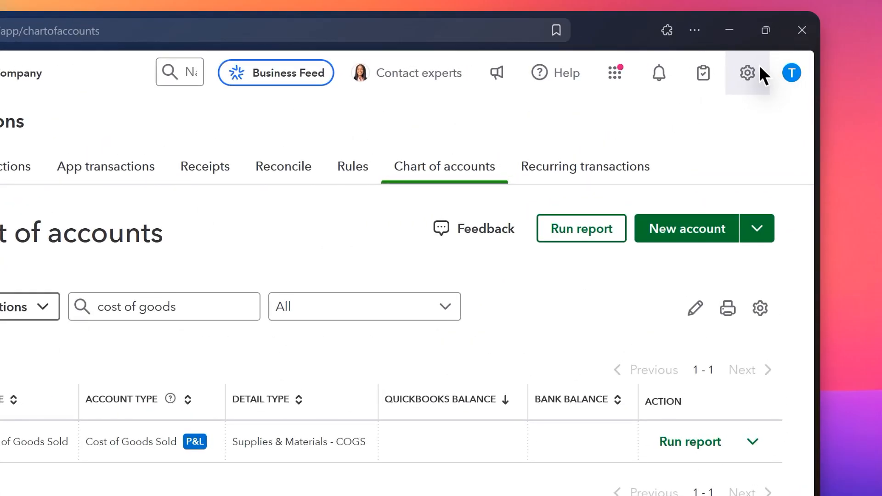
- Check the quantity and inventory tracking options under Products and services in the company's sales settings, and close the settings
{"action": "left_click", "coordinate": [776, 49]}
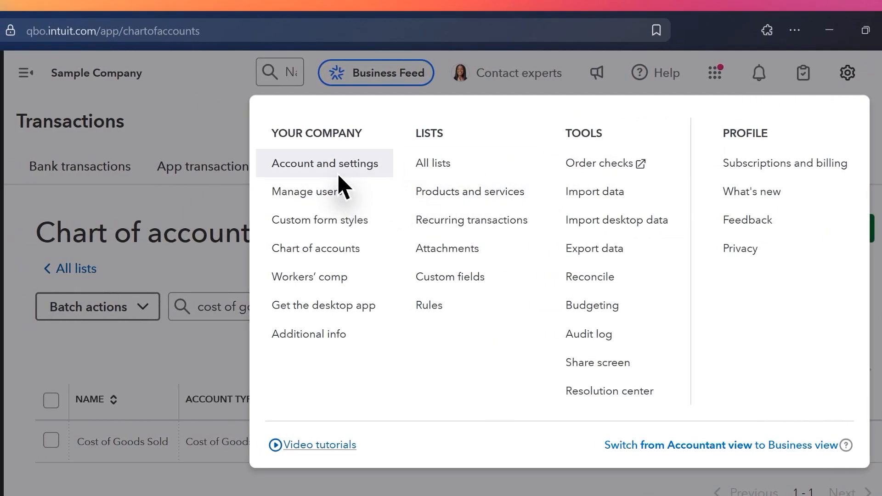
{"action": "left_click", "coordinate": [339, 175]}
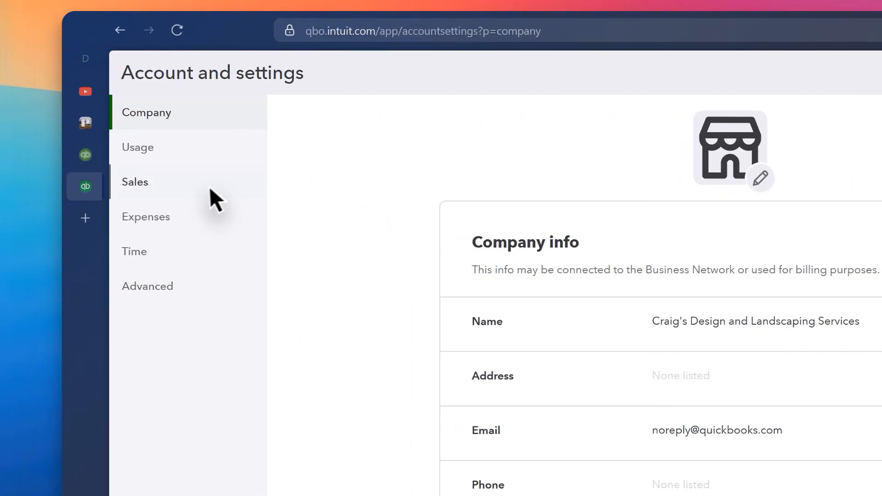
{"action": "left_click", "coordinate": [208, 186]}
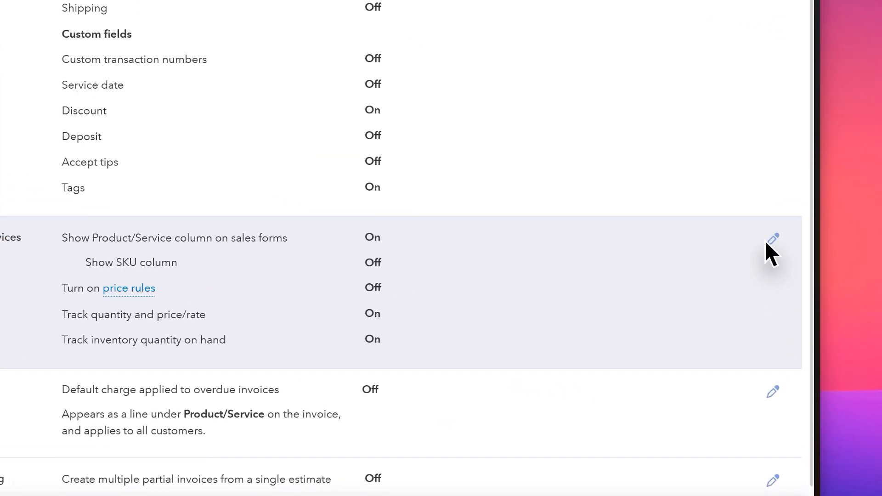
{"action": "left_click", "coordinate": [767, 243]}
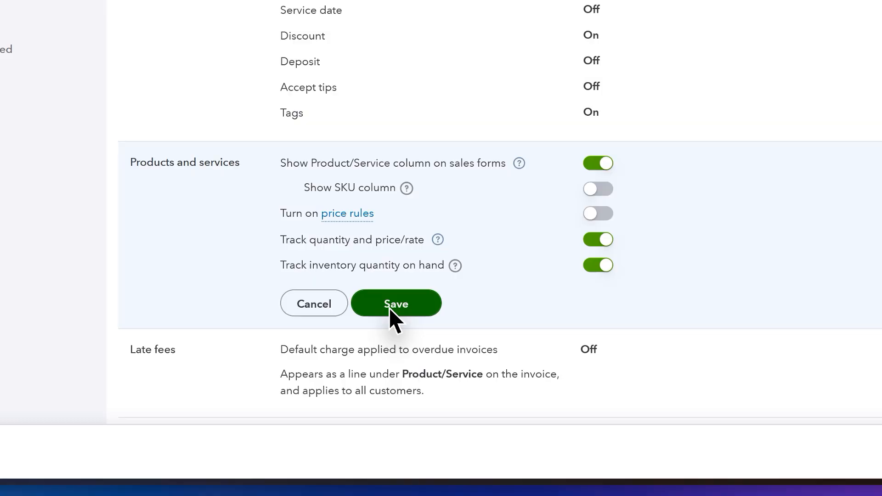
{"action": "left_click", "coordinate": [389, 306]}
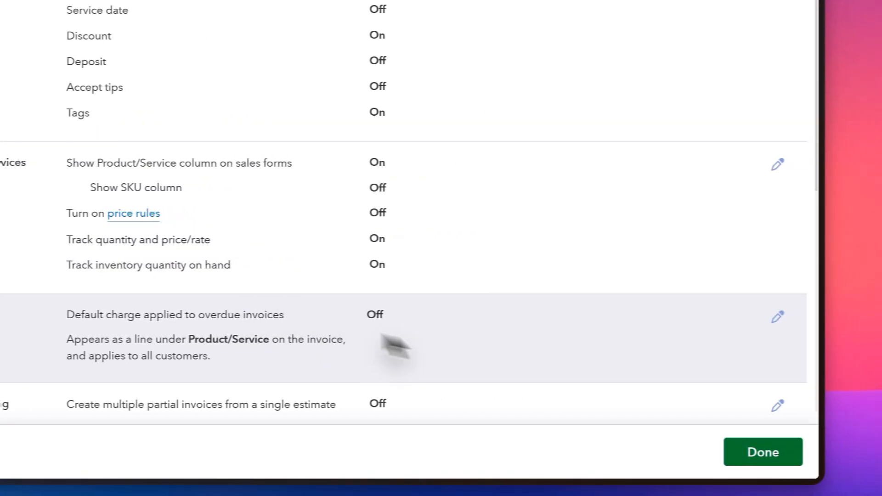
{"action": "left_click", "coordinate": [763, 459]}
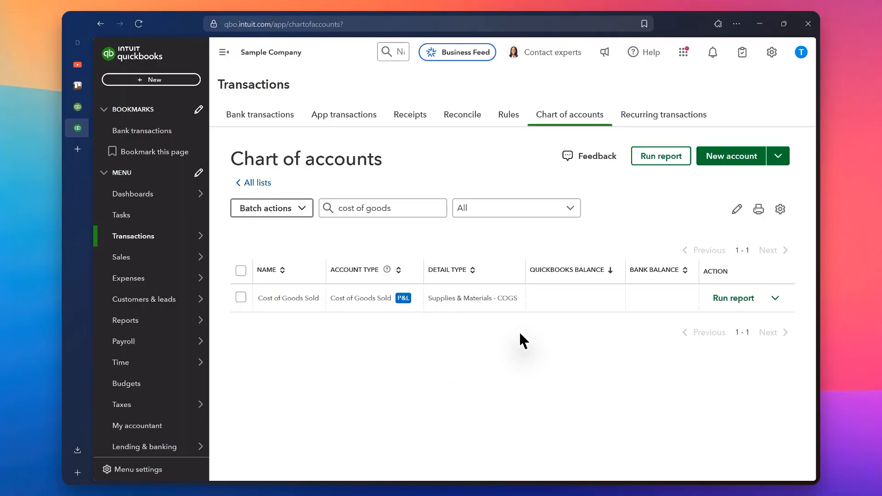
- Go to the products and services list under Sales and start a new item of type Inventory
{"action": "mouse_move", "coordinate": [119, 257]}
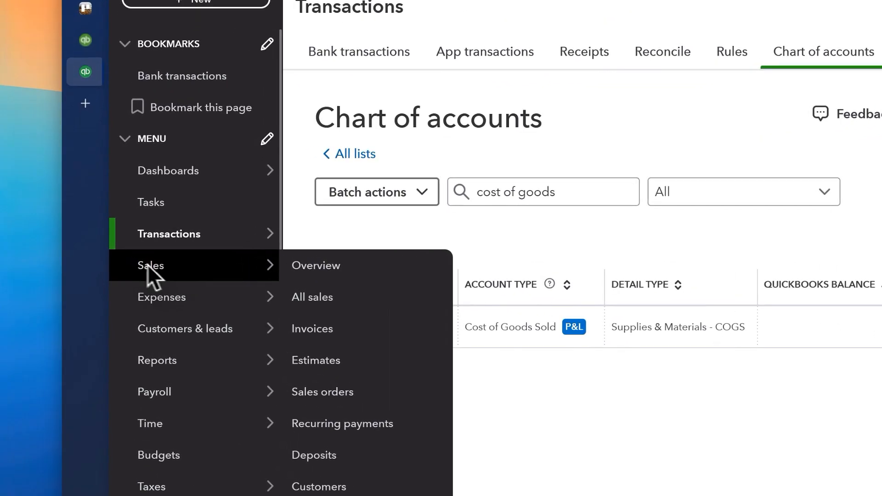
{"action": "left_click", "coordinate": [132, 265]}
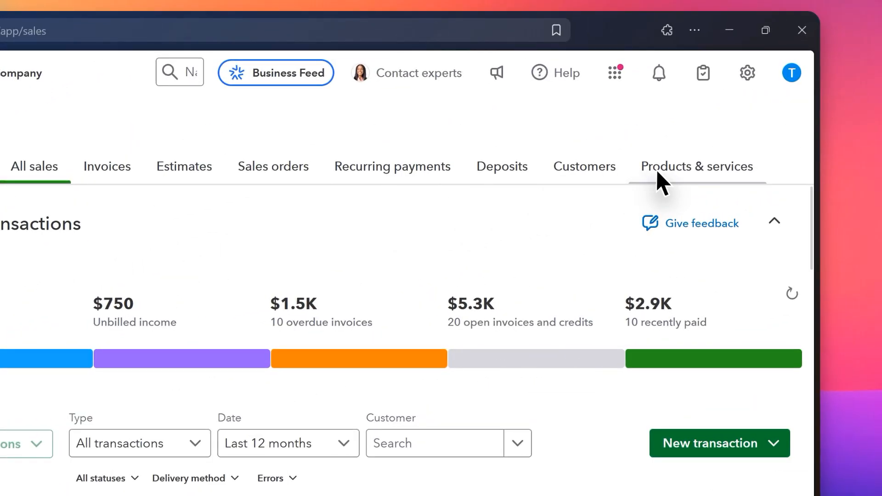
{"action": "left_click", "coordinate": [759, 142]}
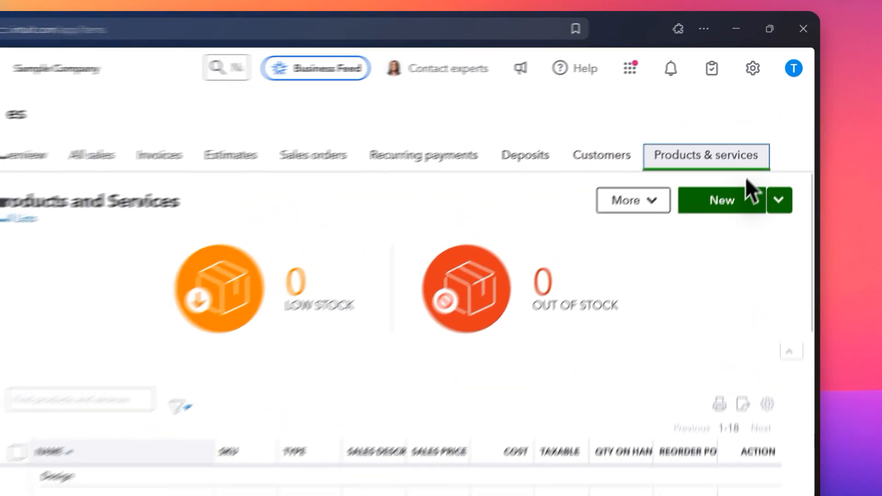
{"action": "left_click", "coordinate": [760, 147]}
{"action": "left_click", "coordinate": [730, 220]}
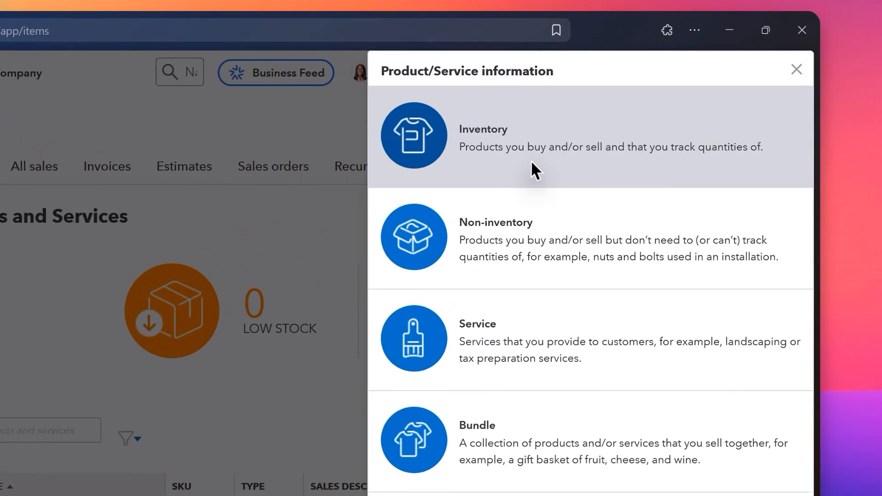
{"action": "left_click", "coordinate": [628, 112]}
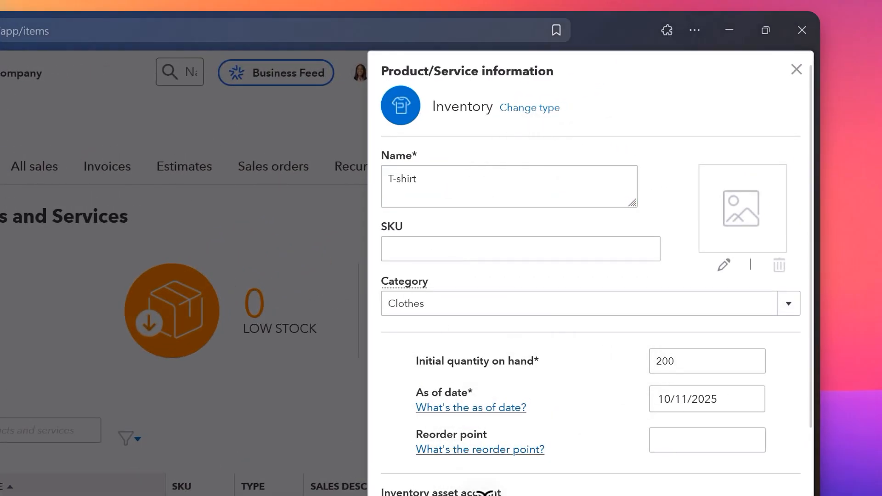
- Set the T-shirt item's expense account to Cost of Goods Sold and save the item
{"action": "scroll", "coordinate": [488, 487], "scroll_direction": "down", "scroll_amount": 5}
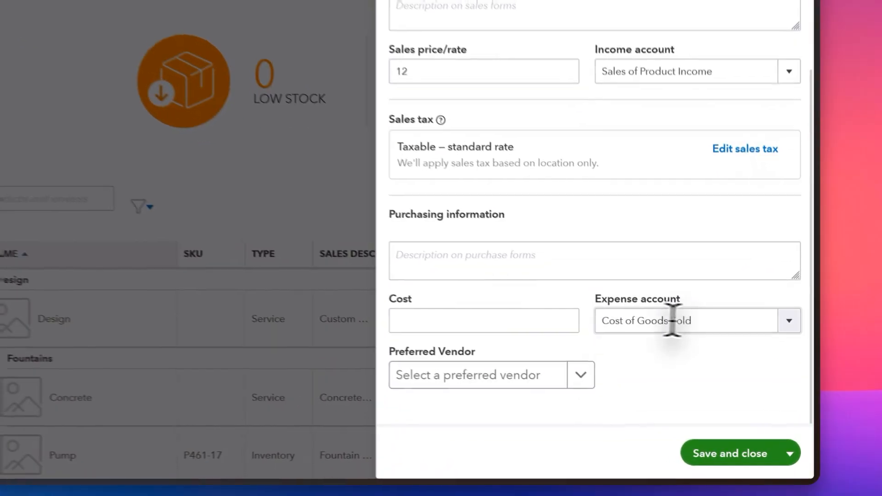
{"action": "left_click", "coordinate": [666, 320]}
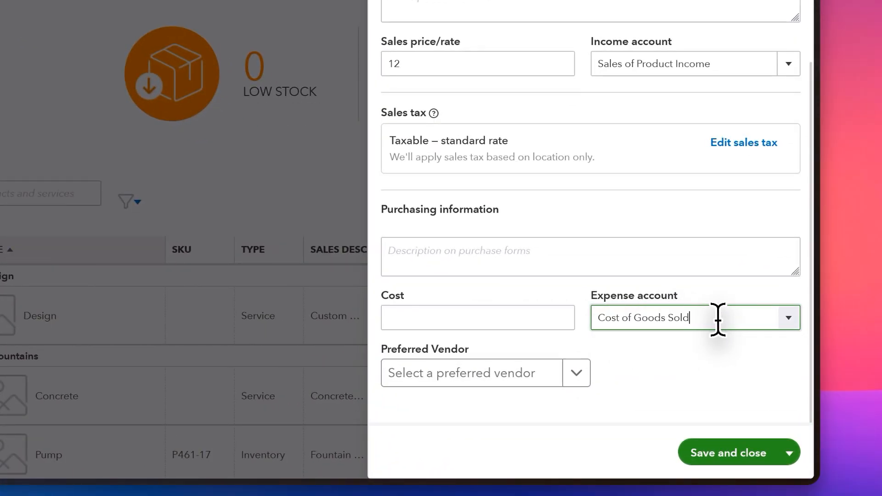
{"action": "left_click", "coordinate": [790, 320]}
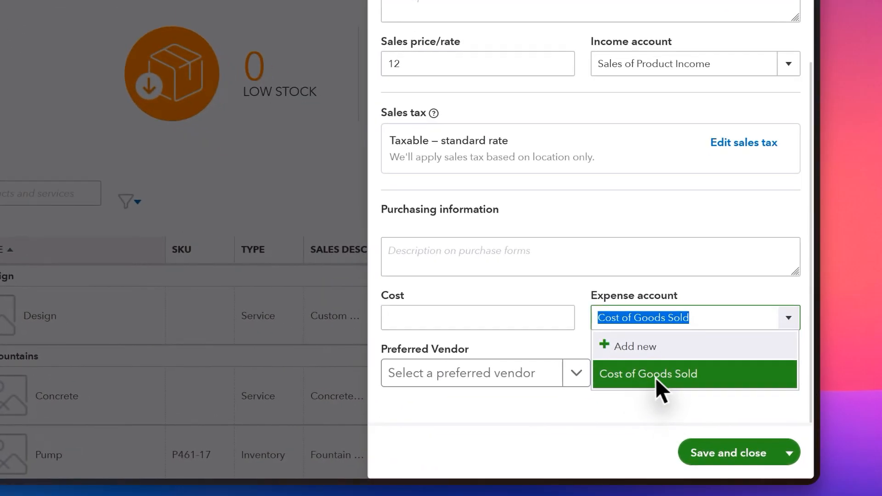
{"action": "left_click", "coordinate": [663, 376]}
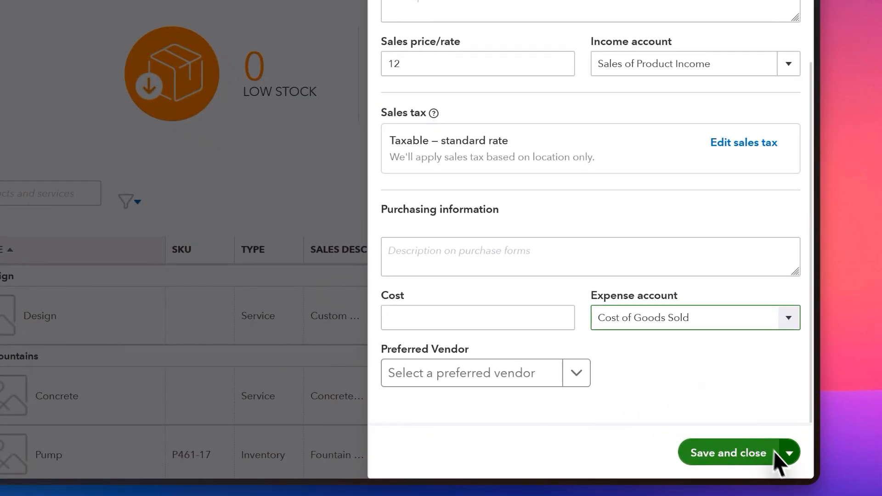
{"action": "left_click", "coordinate": [743, 462]}
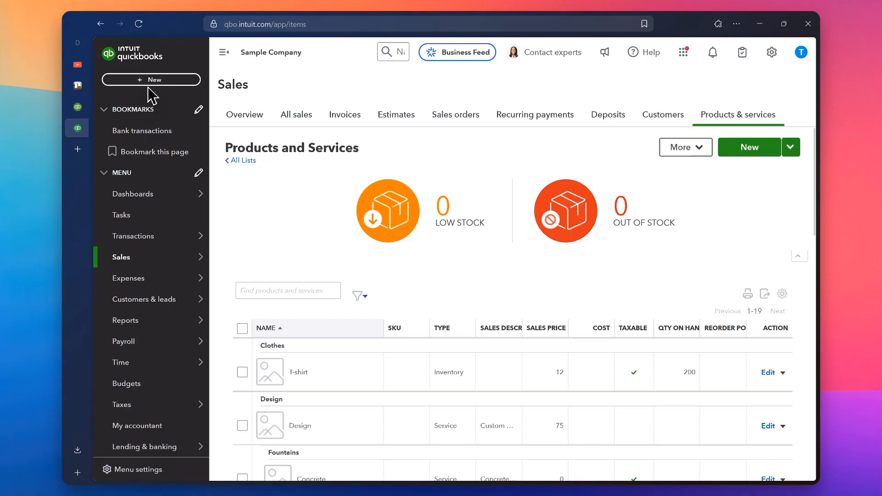
- Create a new bill with Computers by Jenni as the vendor
{"action": "left_click", "coordinate": [148, 80]}
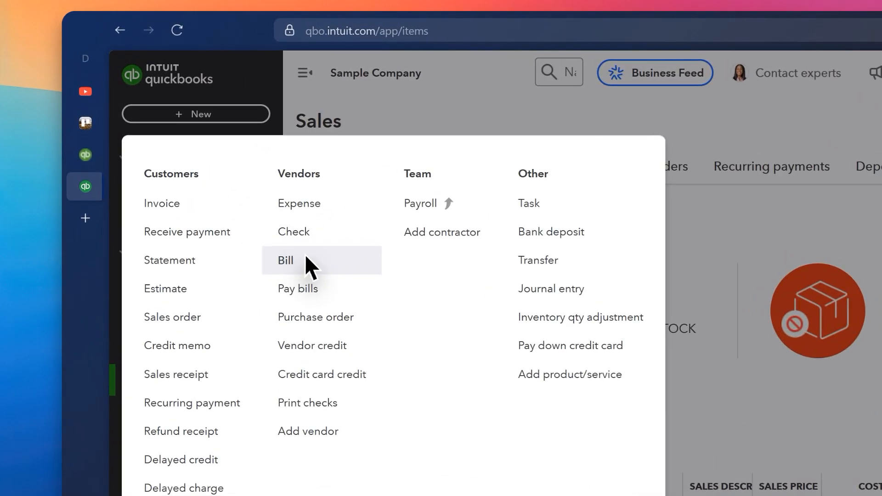
{"action": "left_click", "coordinate": [224, 178]}
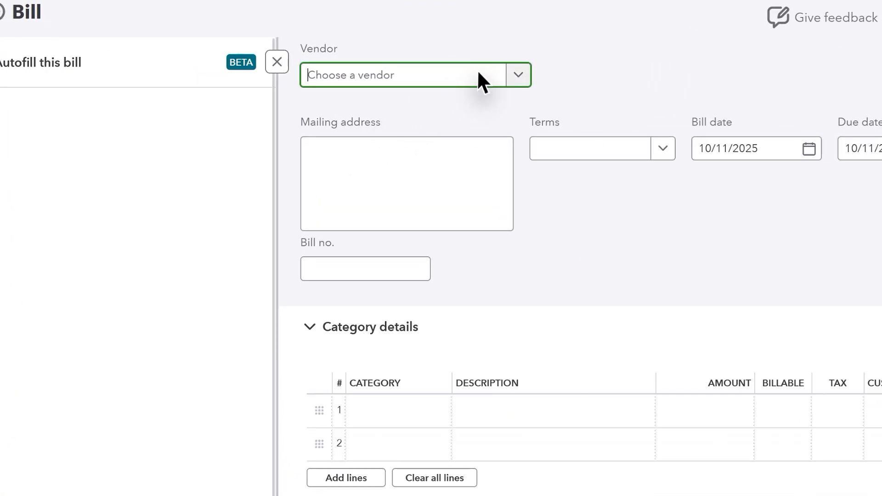
{"action": "left_click", "coordinate": [477, 75]}
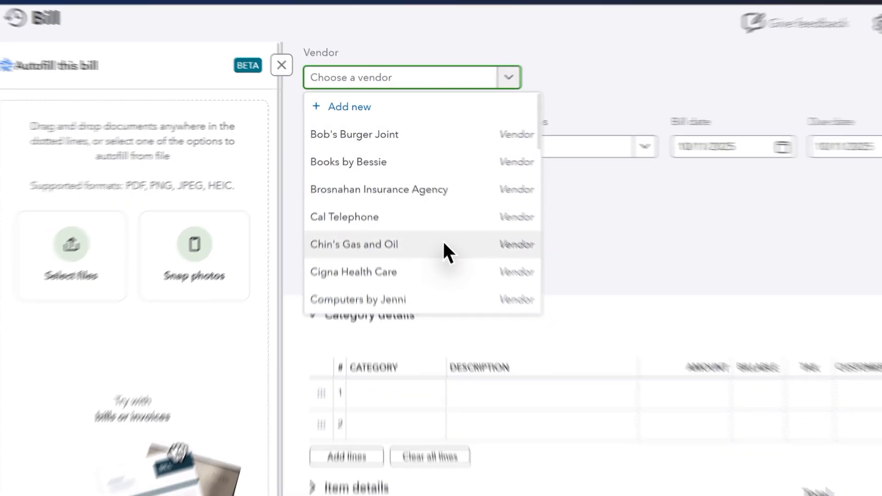
{"action": "scroll", "coordinate": [422, 252], "scroll_direction": "down", "scroll_amount": 2}
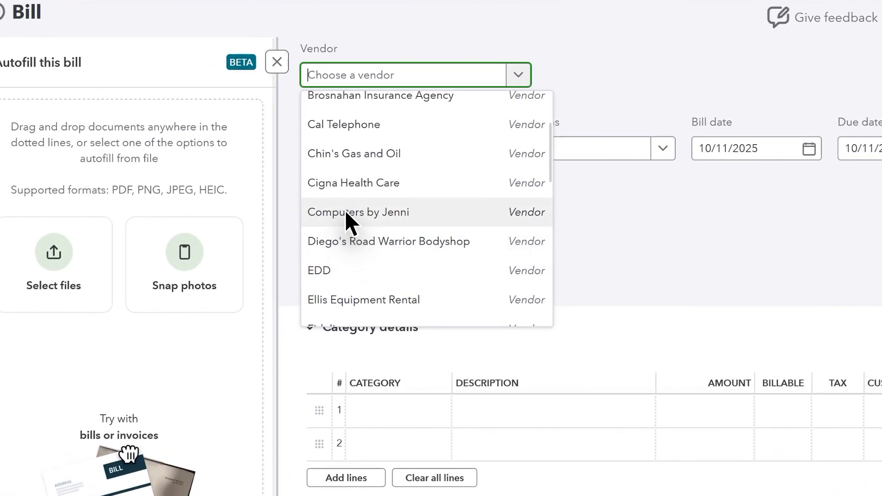
{"action": "left_click", "coordinate": [352, 180]}
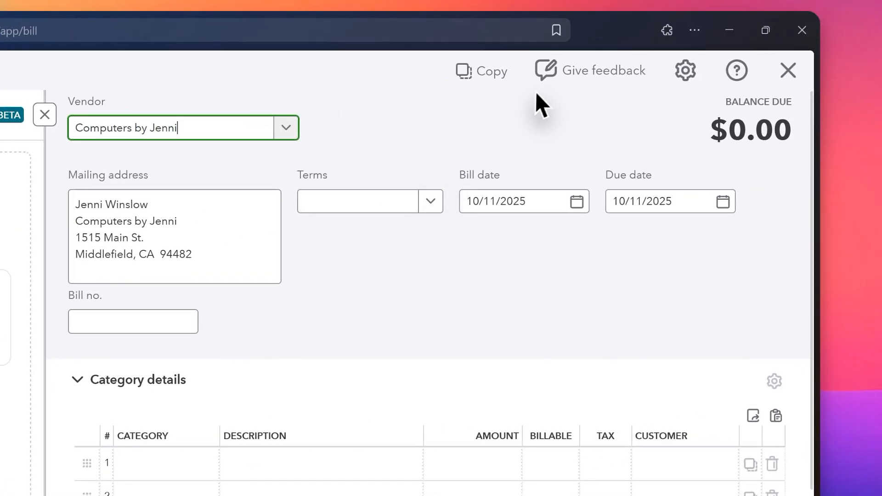
{"action": "left_click", "coordinate": [523, 106]}
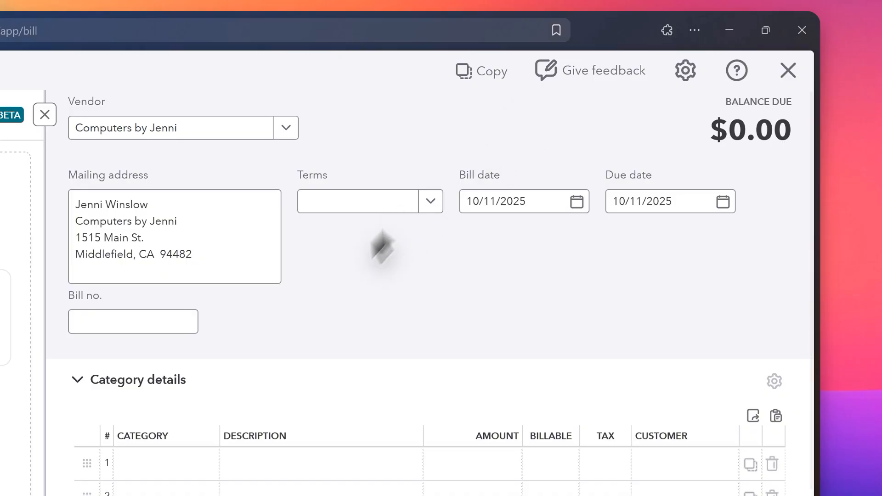
- Try to find a category matching "shirt" for the bill's first category line
{"action": "scroll", "coordinate": [211, 419], "scroll_direction": "down", "scroll_amount": 1}
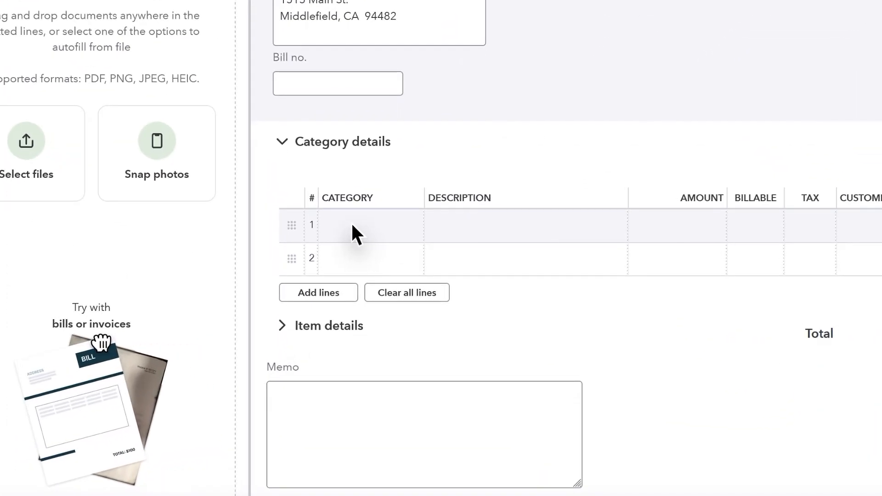
{"action": "left_click", "coordinate": [352, 225]}
{"action": "left_click", "coordinate": [391, 226]}
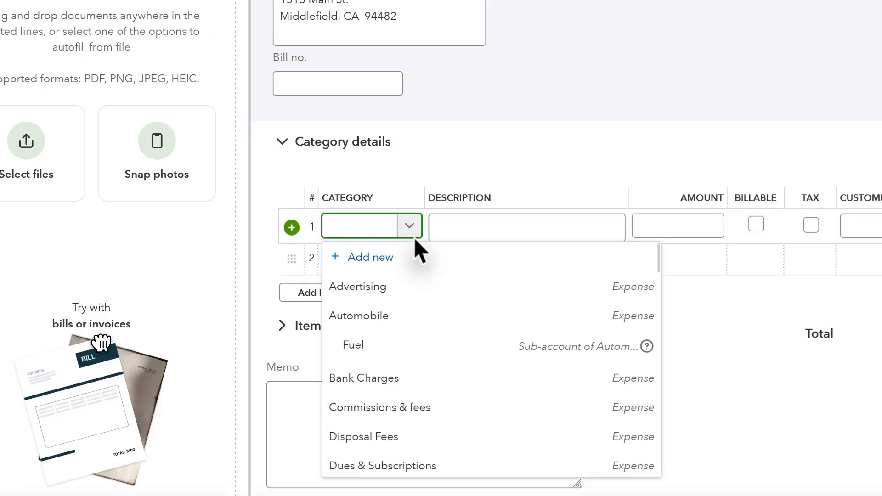
{"action": "type", "text": "shirt"}
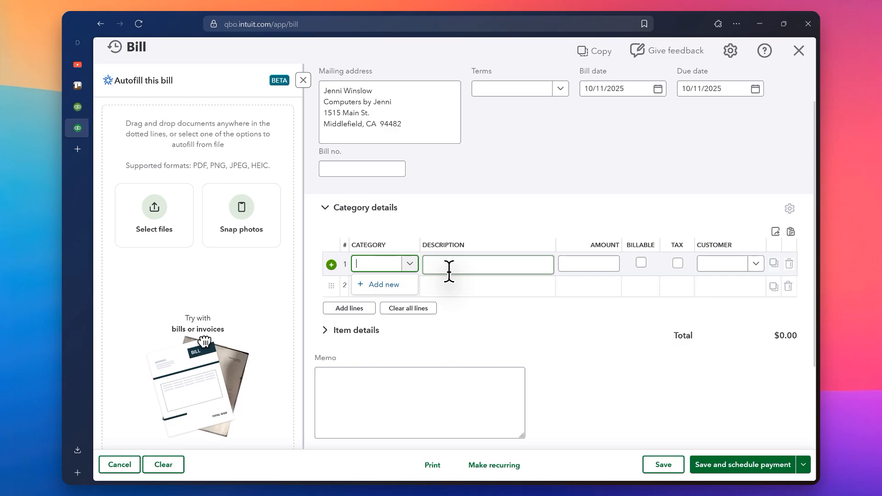
- Look through the expense categories and assign Equipment Rental to the bill's first category line
{"action": "scroll", "coordinate": [408, 368], "scroll_direction": "down", "scroll_amount": 6}
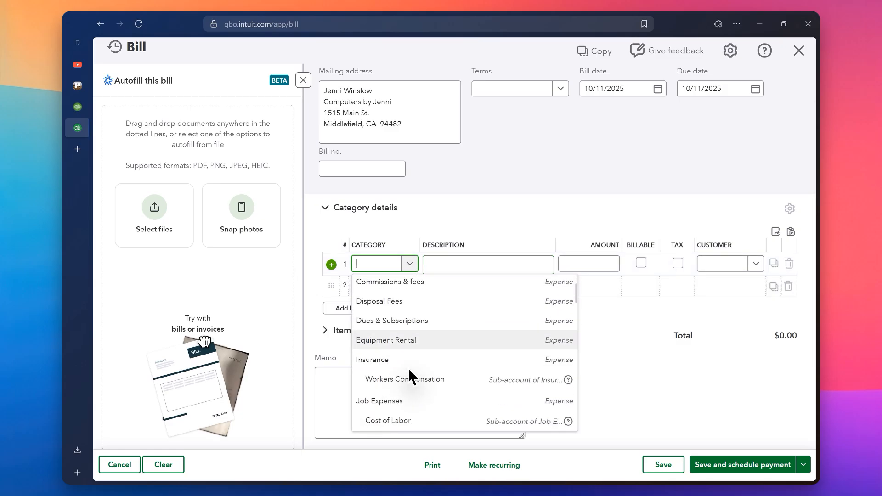
{"action": "scroll", "coordinate": [407, 367], "scroll_direction": "up", "scroll_amount": 6}
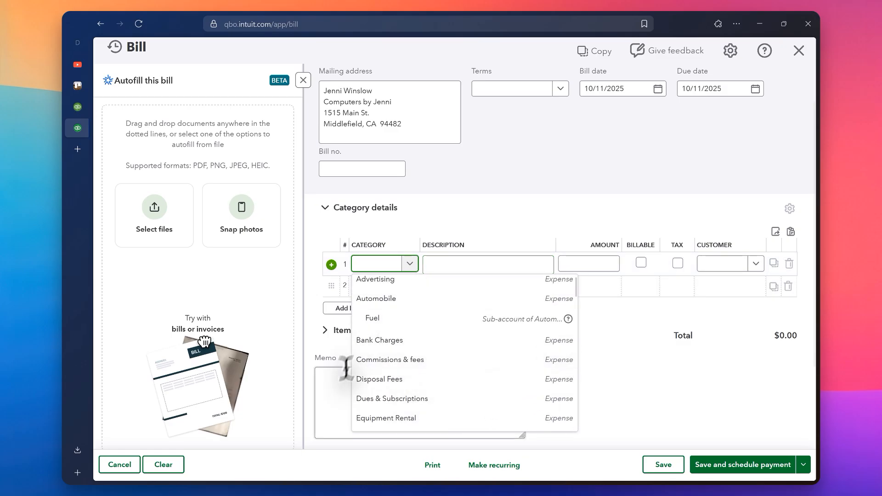
{"action": "scroll", "coordinate": [405, 349], "scroll_direction": "down", "scroll_amount": 3}
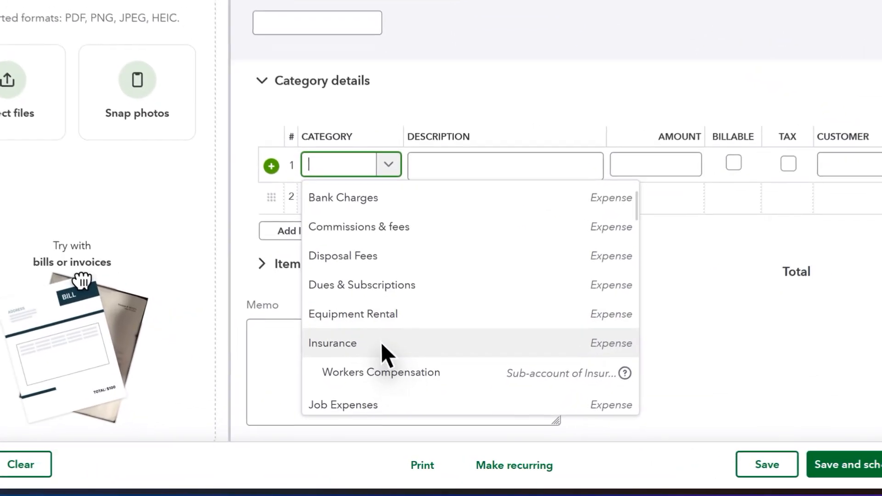
{"action": "left_click", "coordinate": [404, 313]}
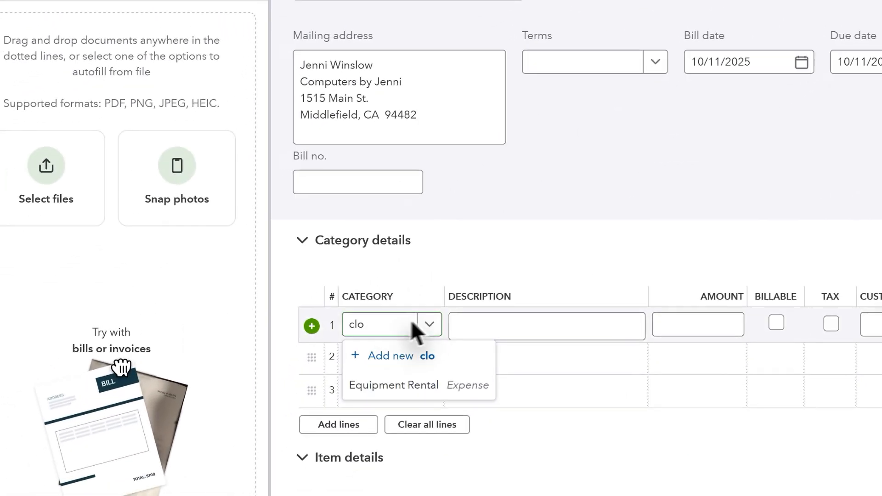
- Try a "clot" search in place of the Equipment Rental category and leave the category lines empty
{"action": "double_click", "coordinate": [385, 332]}
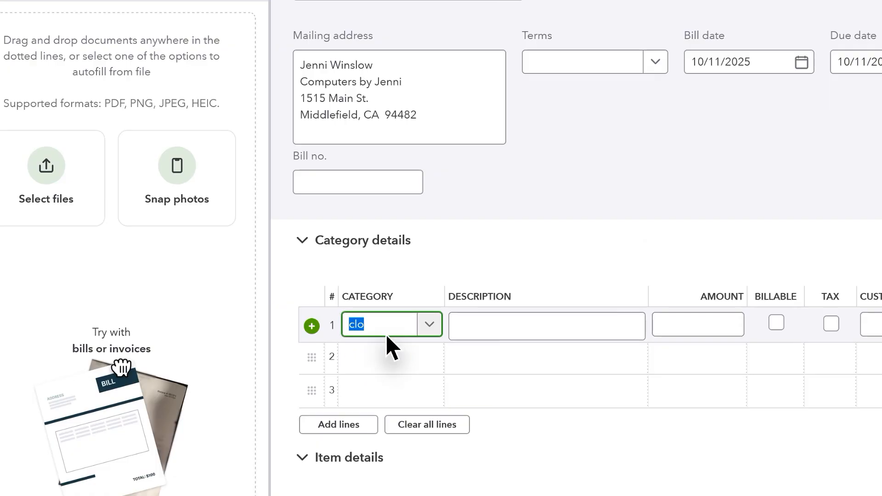
{"action": "type", "text": "c"}
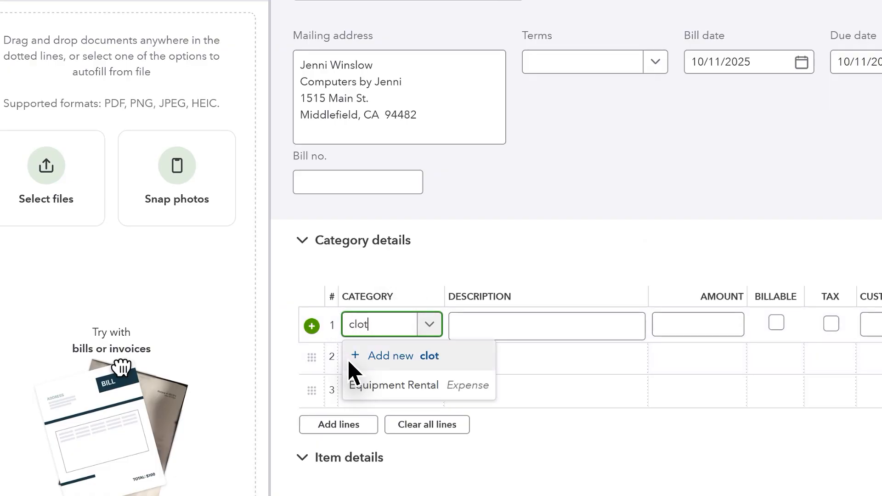
{"action": "left_click", "coordinate": [509, 357]}
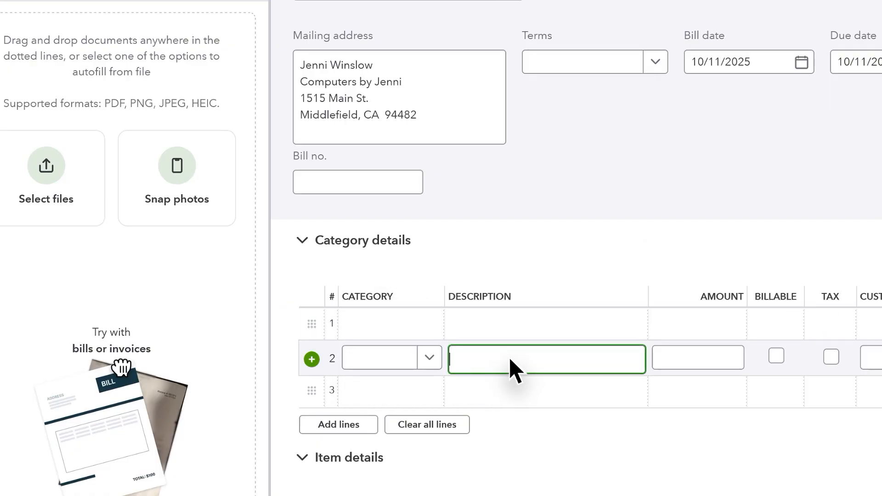
- Add the T-shirt product to the first line of the bill's item details and close the bill
{"action": "scroll", "coordinate": [508, 357], "scroll_direction": "down", "scroll_amount": 5}
{"action": "left_click", "coordinate": [390, 338]}
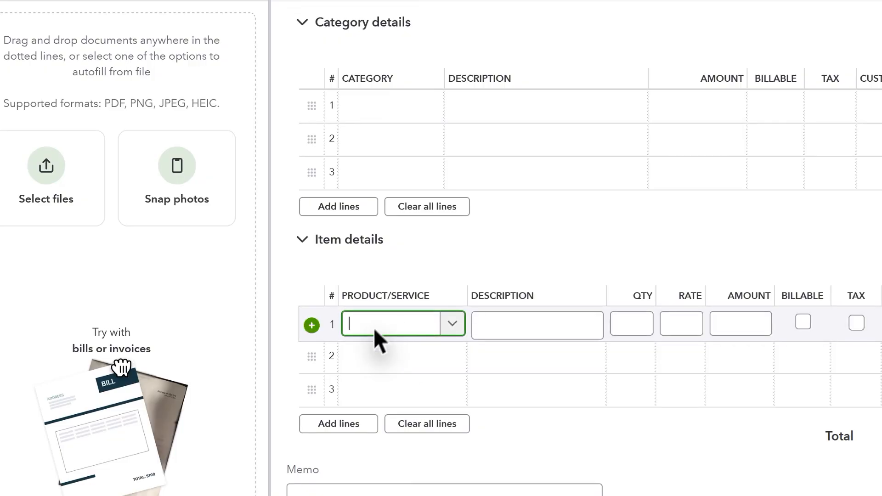
{"action": "left_click", "coordinate": [429, 321]}
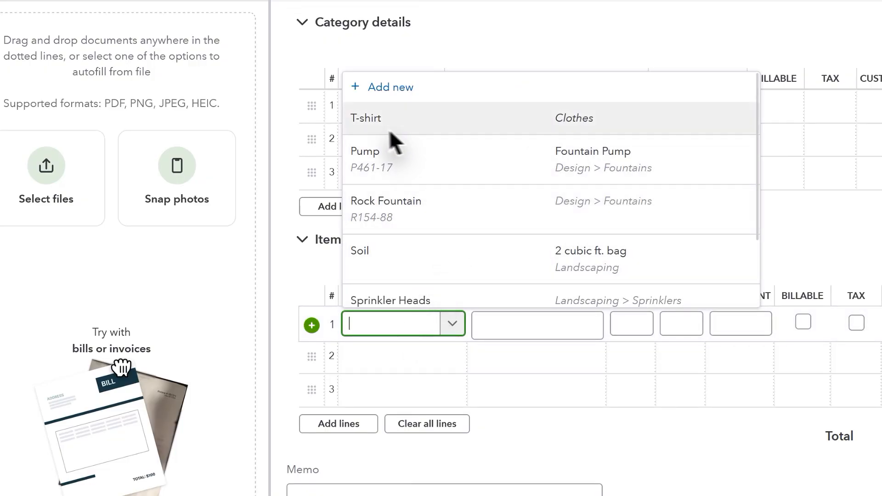
{"action": "left_click", "coordinate": [424, 128]}
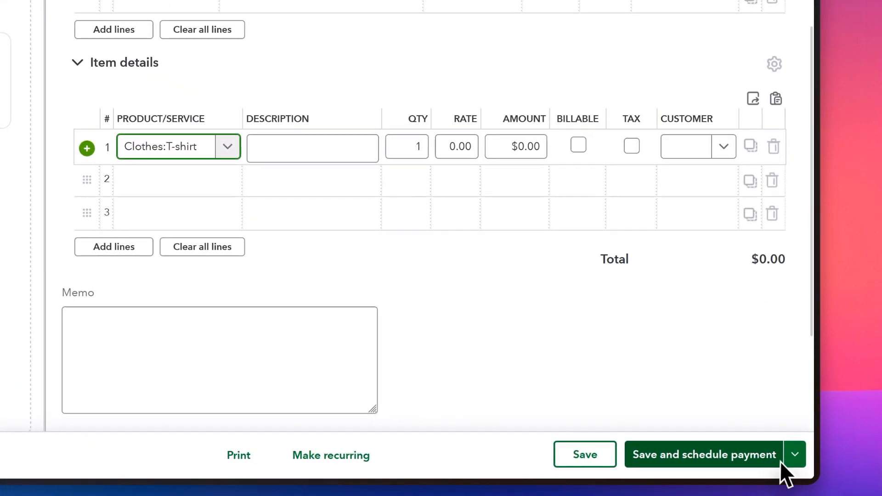
{"action": "left_click", "coordinate": [774, 465]}
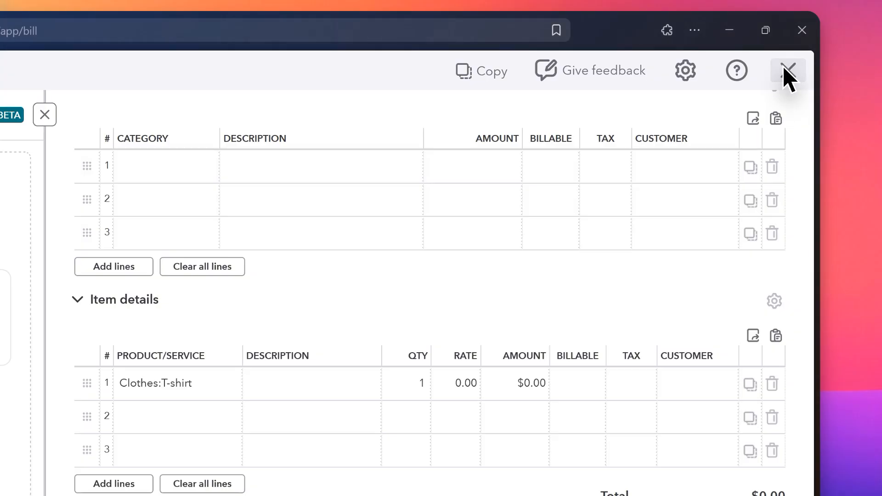
{"action": "left_click", "coordinate": [784, 69]}
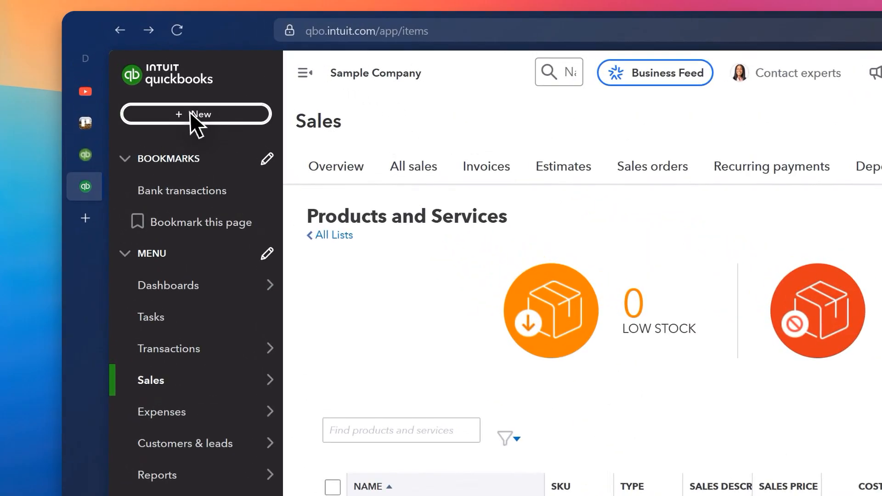
- Start a new invoice, dismiss the feature introduction, and choose Bill's Windsurf Shop as the customer
{"action": "left_click", "coordinate": [189, 114]}
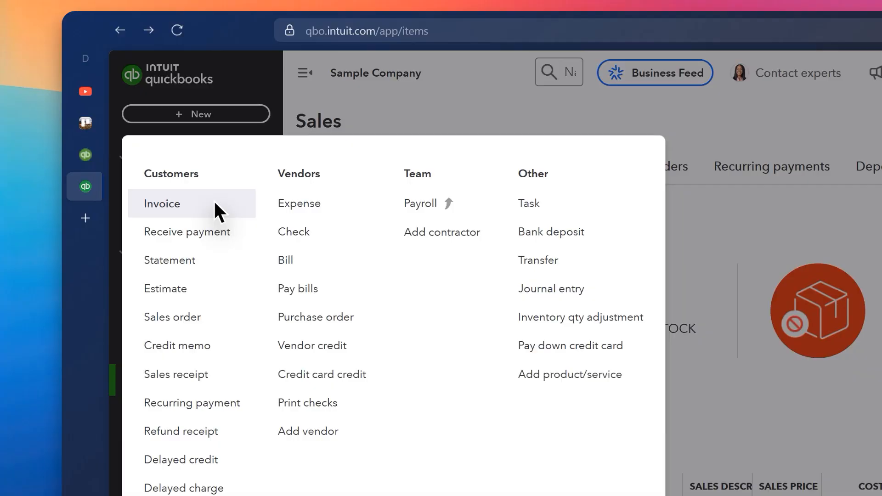
{"action": "left_click", "coordinate": [163, 137]}
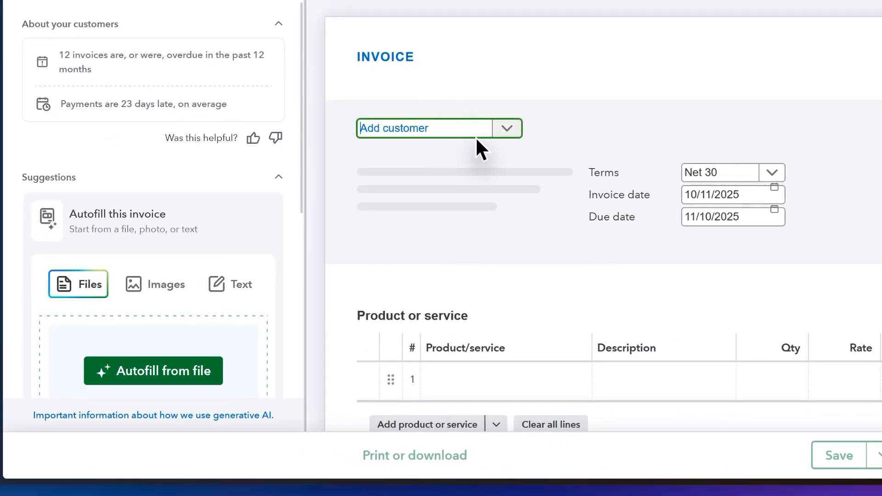
{"action": "left_click", "coordinate": [475, 136]}
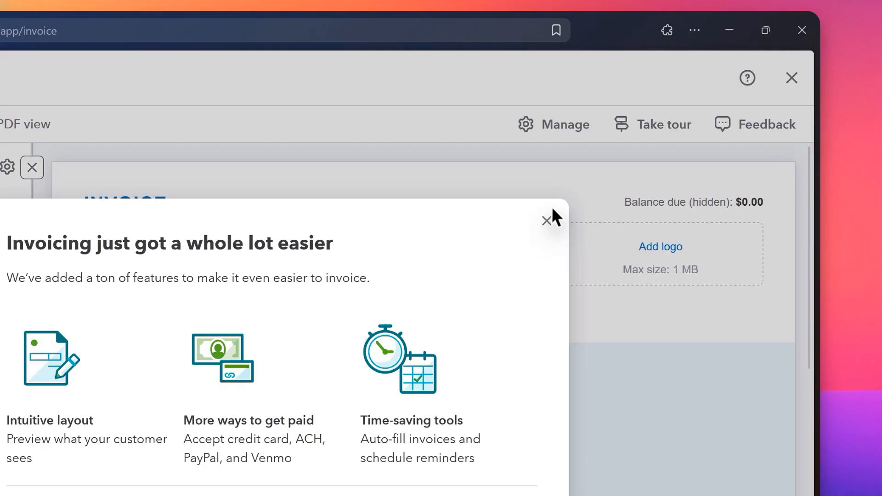
{"action": "left_click", "coordinate": [546, 222]}
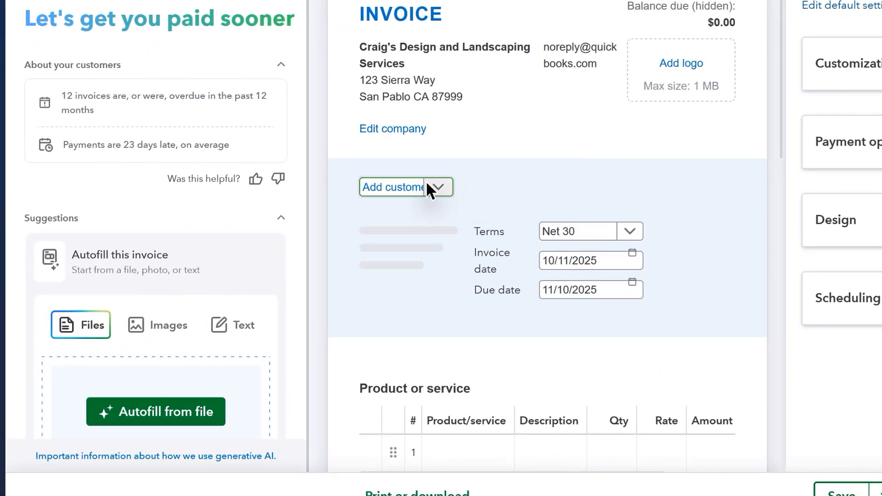
{"action": "left_click", "coordinate": [435, 186]}
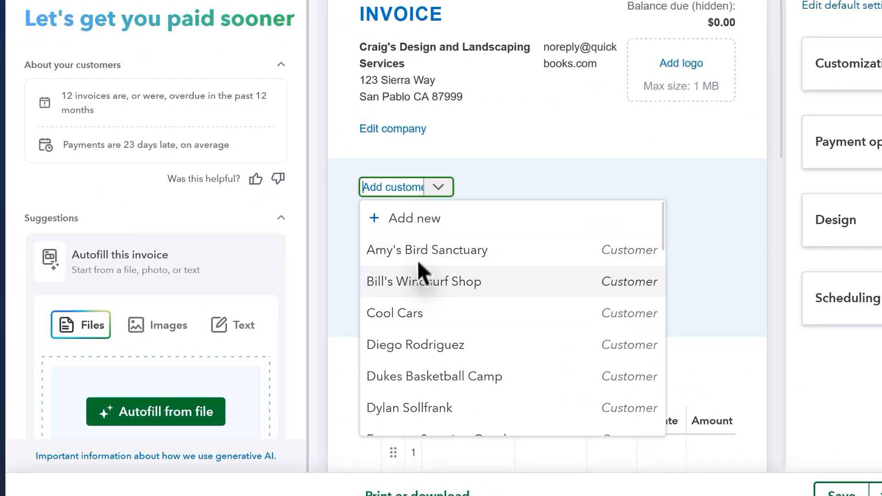
{"action": "left_click", "coordinate": [414, 278]}
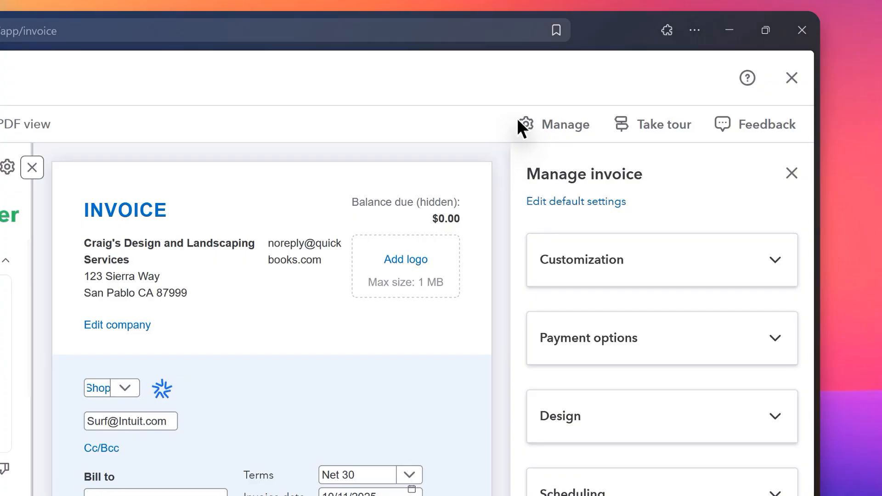
- Add the T-shirt product to the invoice's first product line
{"action": "scroll", "coordinate": [408, 322], "scroll_direction": "down", "scroll_amount": 5}
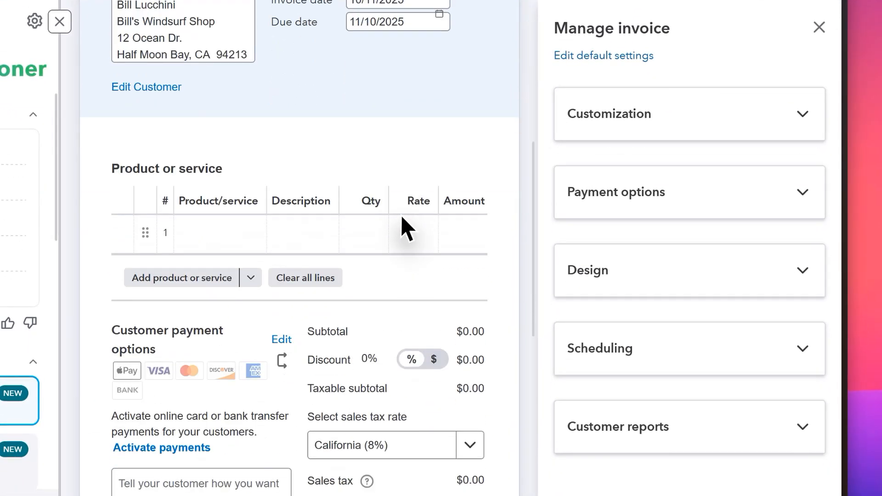
{"action": "left_click", "coordinate": [407, 228]}
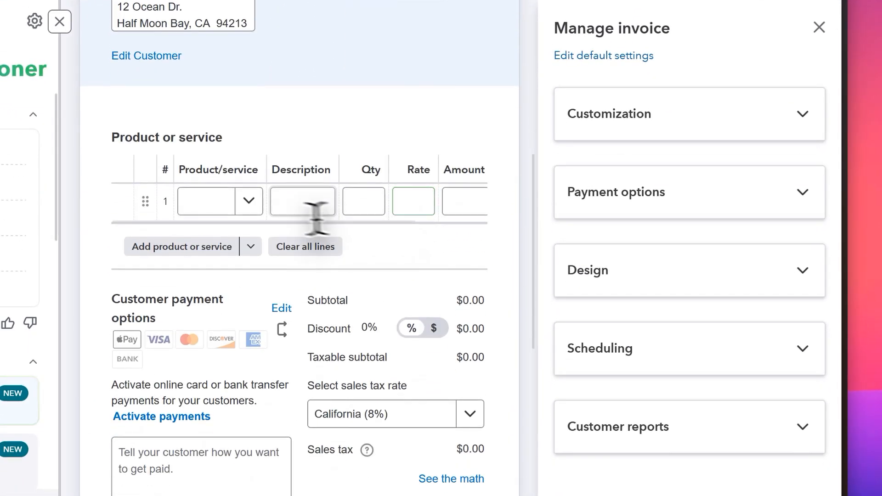
{"action": "left_click", "coordinate": [250, 202]}
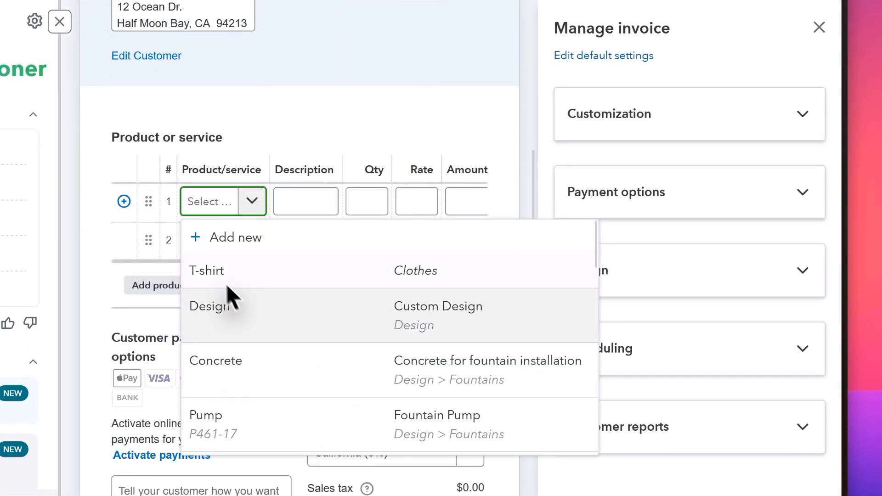
{"action": "left_click", "coordinate": [281, 263]}
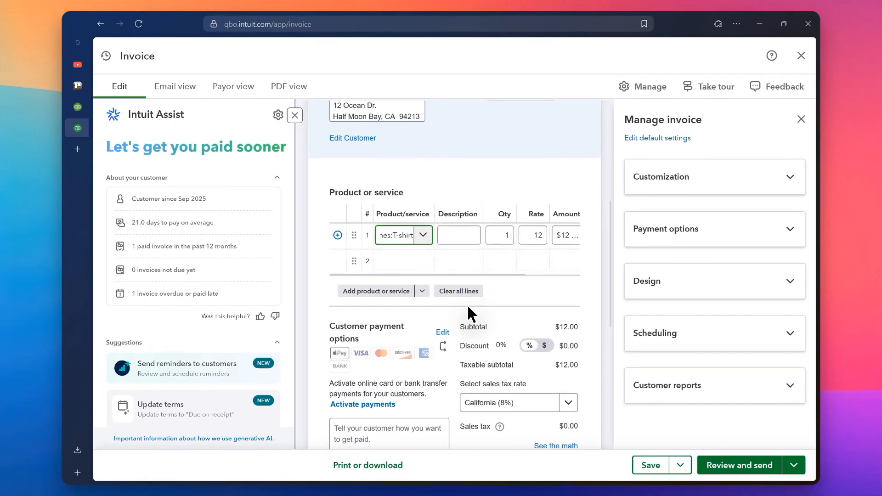
- Check the T-shirt line and totals on the invoice, proceed to its send preview, and close it without sending
{"action": "scroll", "coordinate": [468, 307], "scroll_direction": "down", "scroll_amount": 1}
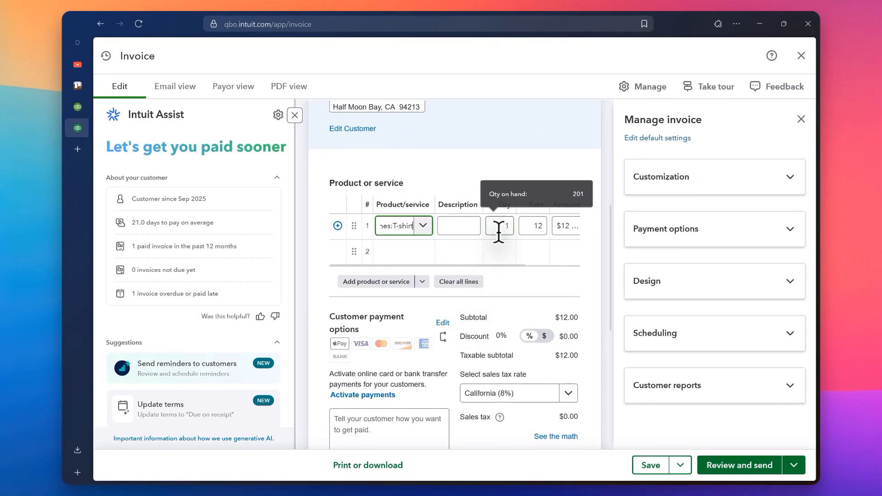
{"action": "scroll", "coordinate": [498, 230], "scroll_direction": "right", "scroll_amount": 1}
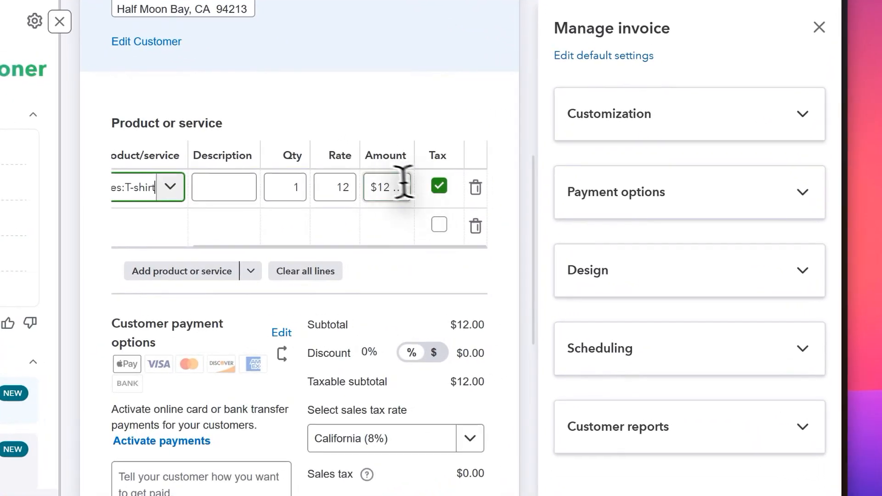
{"action": "left_click", "coordinate": [499, 226]}
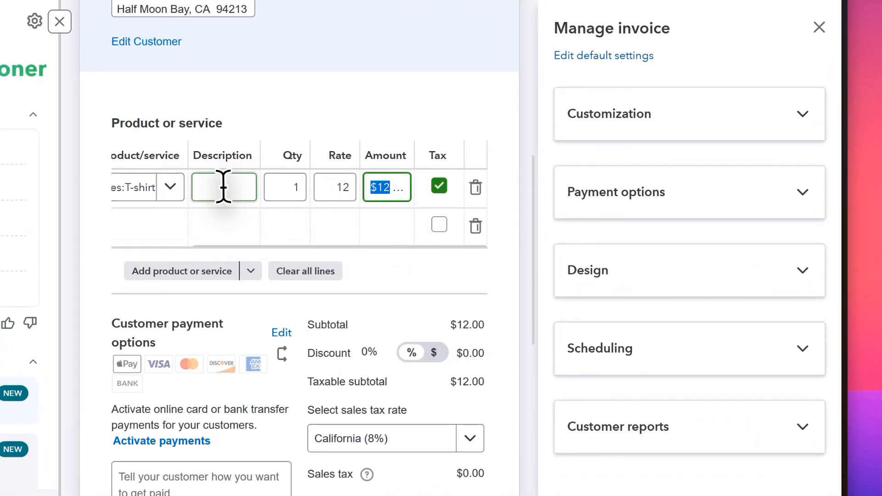
{"action": "scroll", "coordinate": [223, 187], "scroll_direction": "left", "scroll_amount": 2}
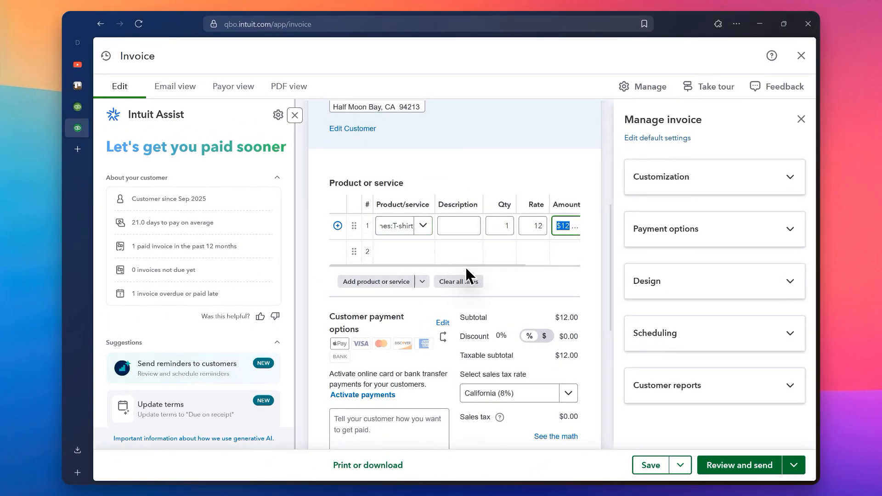
{"action": "scroll", "coordinate": [465, 266], "scroll_direction": "down", "scroll_amount": 2}
{"action": "scroll", "coordinate": [465, 266], "scroll_direction": "down", "scroll_amount": 1}
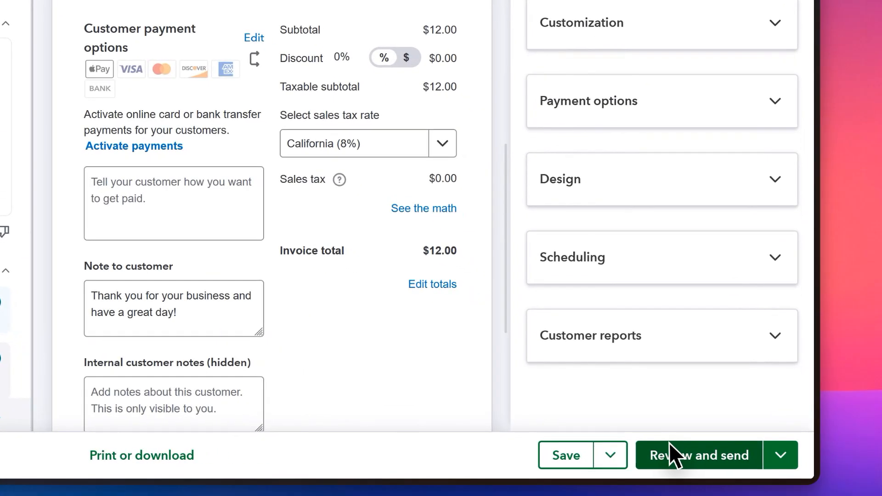
{"action": "left_click", "coordinate": [720, 457]}
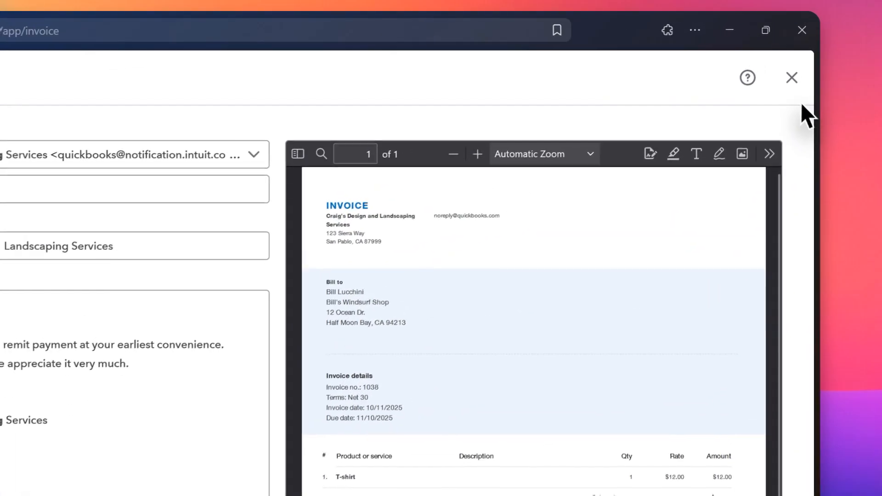
{"action": "left_click", "coordinate": [791, 79]}
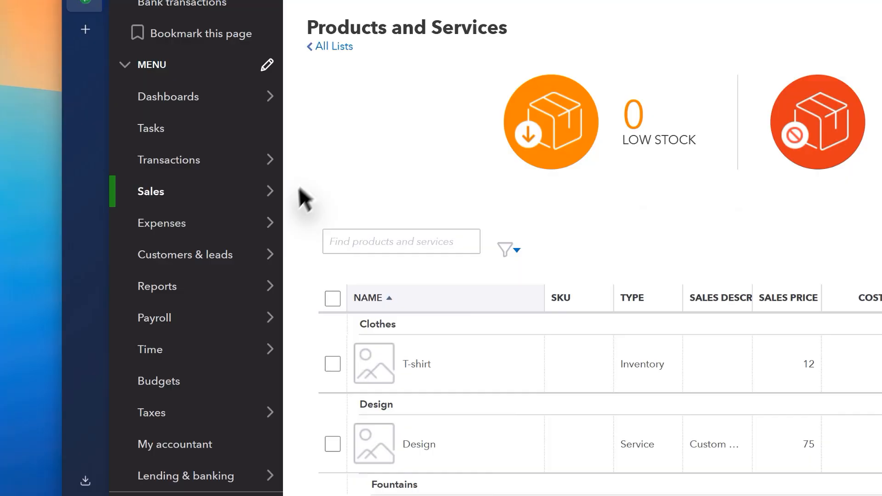
- Open the Profit and Loss report from the standard reports and collapse its Income section
{"action": "mouse_move", "coordinate": [200, 280]}
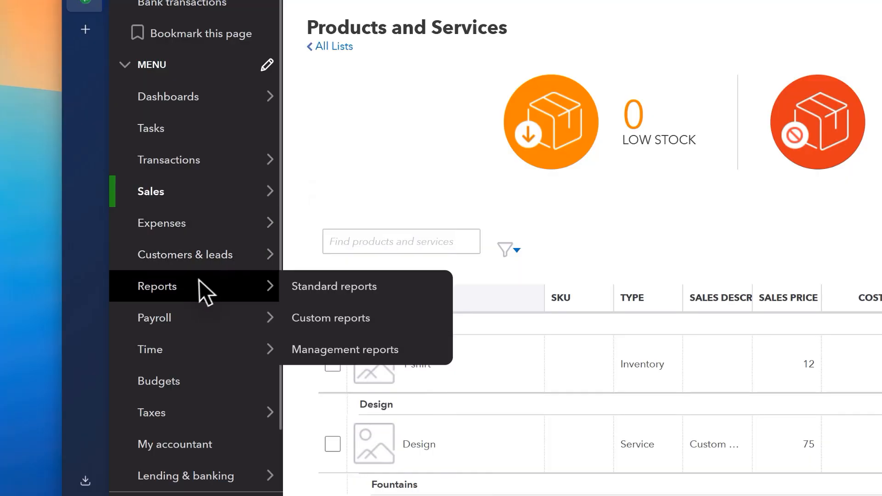
{"action": "left_click", "coordinate": [172, 296]}
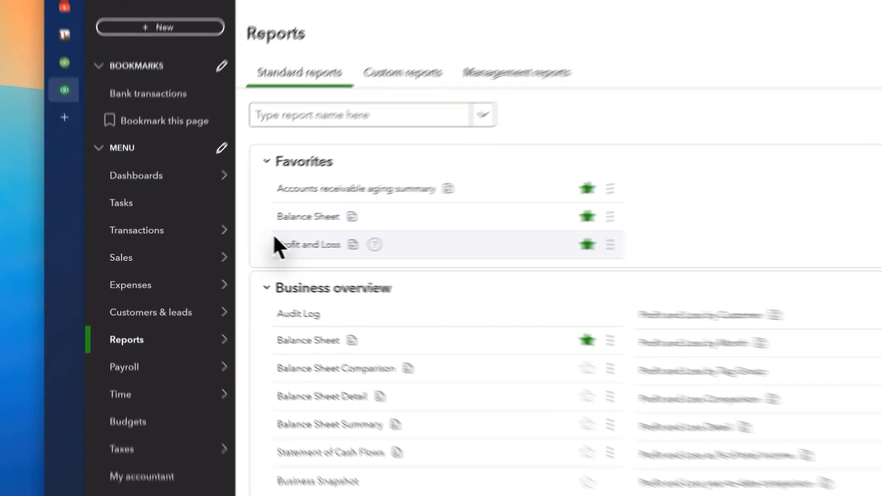
{"action": "left_click", "coordinate": [326, 240]}
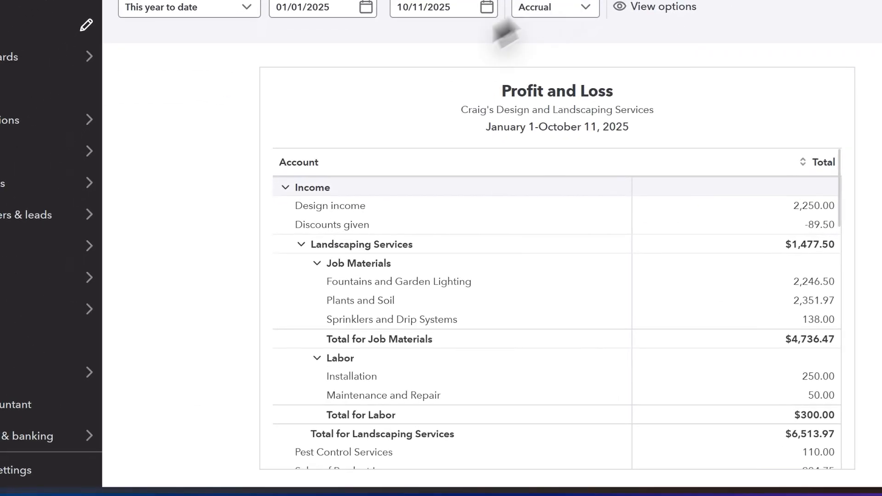
{"action": "left_click", "coordinate": [283, 187]}
{"action": "left_click", "coordinate": [284, 187]}
{"action": "left_click", "coordinate": [283, 187]}
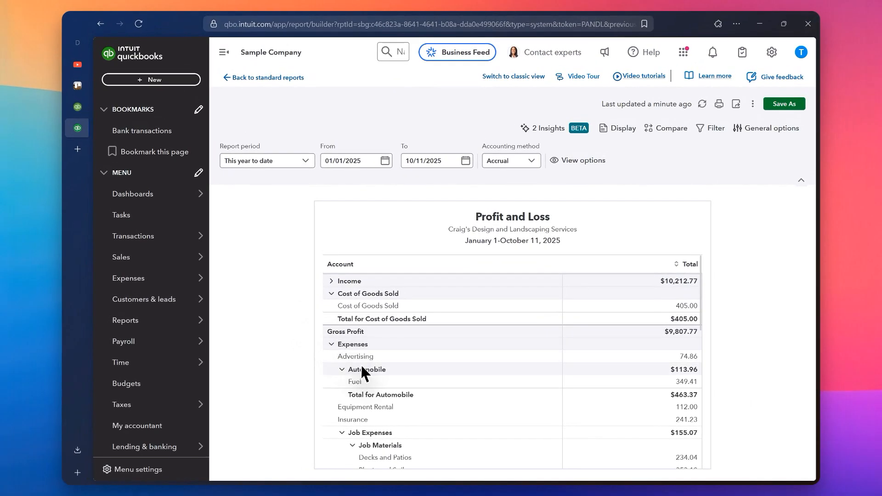
- Examine the Cost of Goods Sold and Expenses sections of the Profit and Loss report, along with its end date and accounting method
{"action": "scroll", "coordinate": [361, 367], "scroll_direction": "down", "scroll_amount": 4}
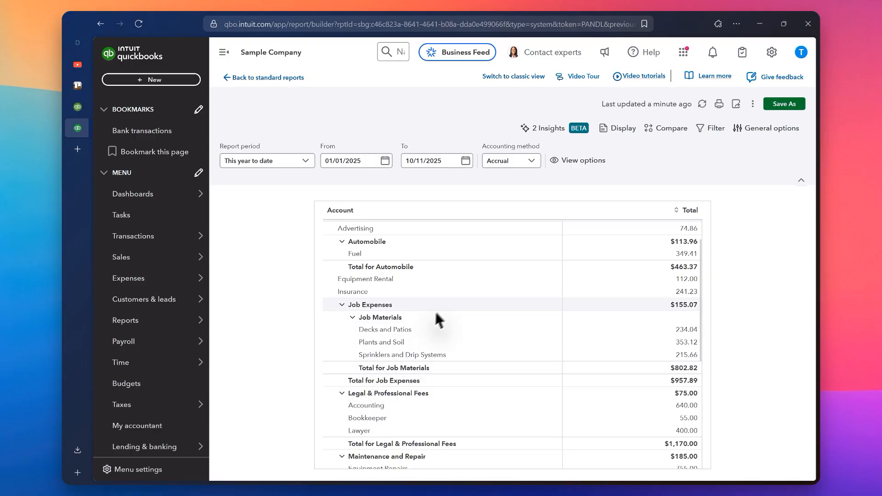
{"action": "scroll", "coordinate": [434, 369], "scroll_direction": "down", "scroll_amount": 3}
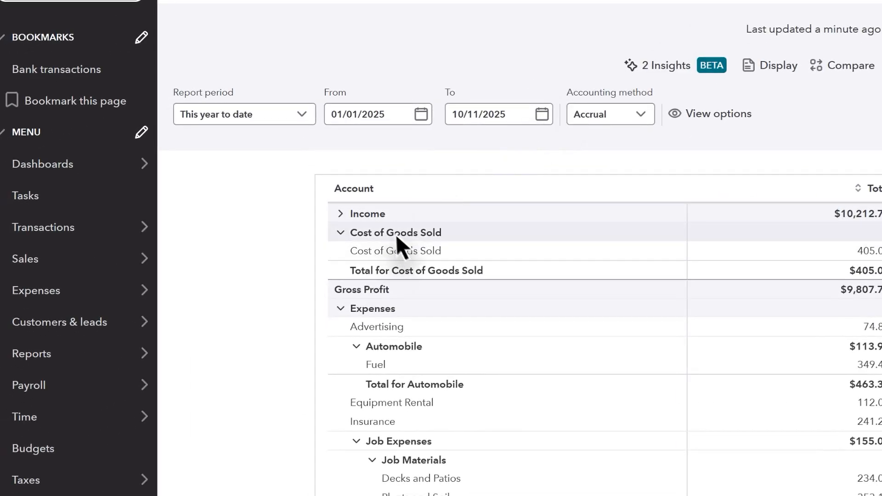
{"action": "left_click", "coordinate": [340, 234]}
{"action": "left_click", "coordinate": [339, 234]}
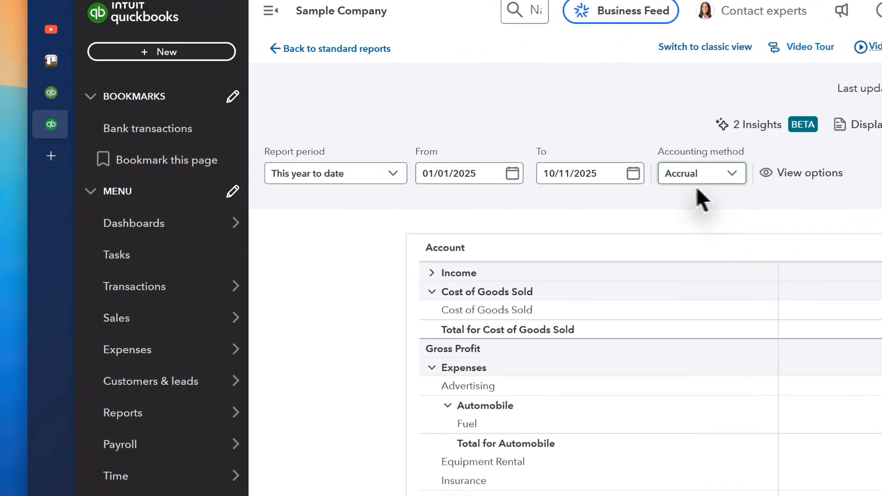
{"action": "left_click", "coordinate": [485, 166]}
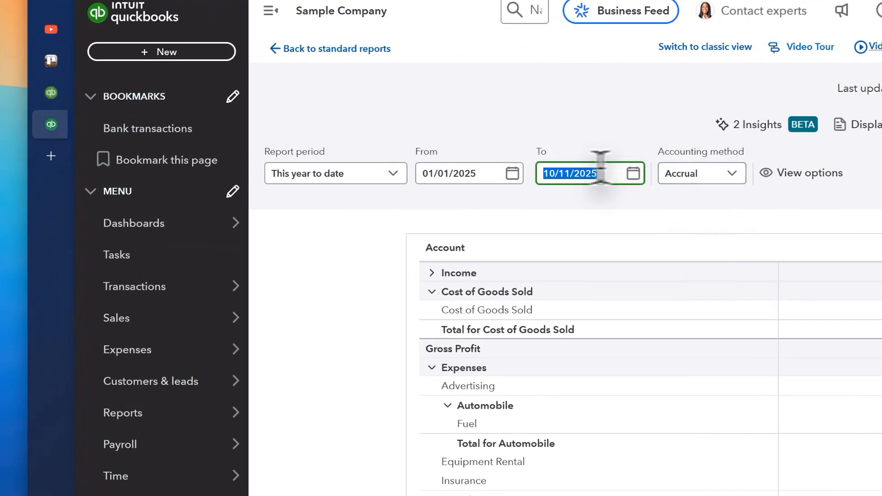
{"action": "left_click", "coordinate": [400, 296]}
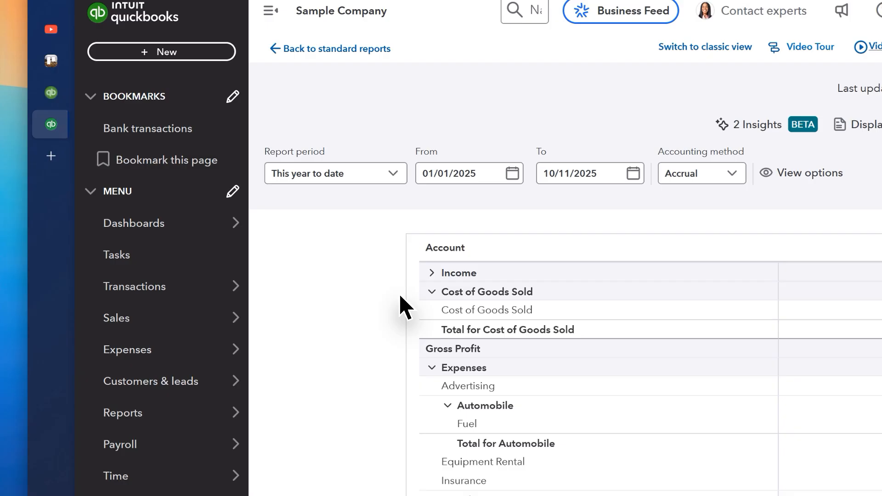